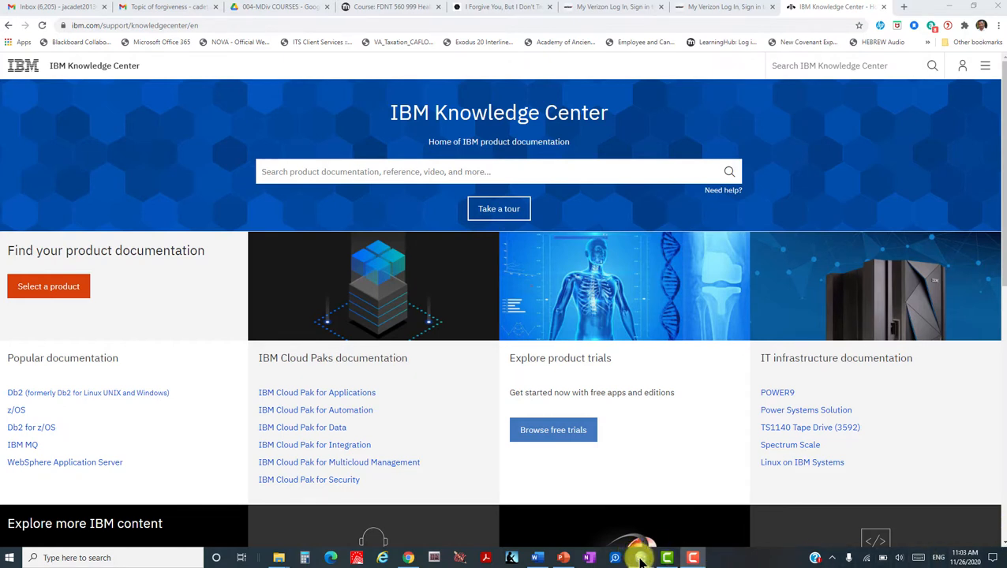
Switch to the SPSS Statistics Viewer output and examine the Statistics summary and the frequency tables for gender, marital status, years before separation and marriage location.
{"action": "mouse_move", "coordinate": [641, 559]}
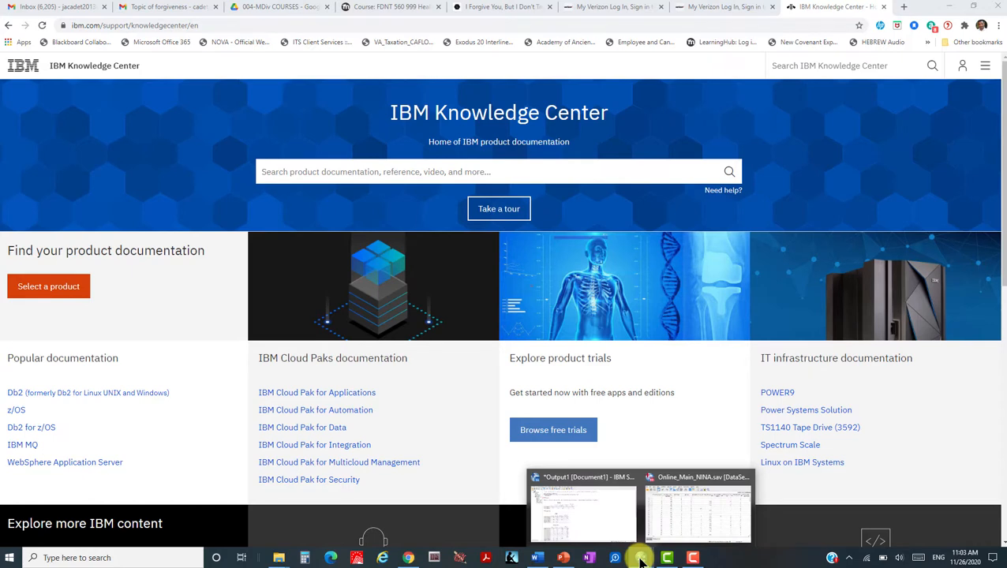
{"action": "left_click", "coordinate": [587, 521]}
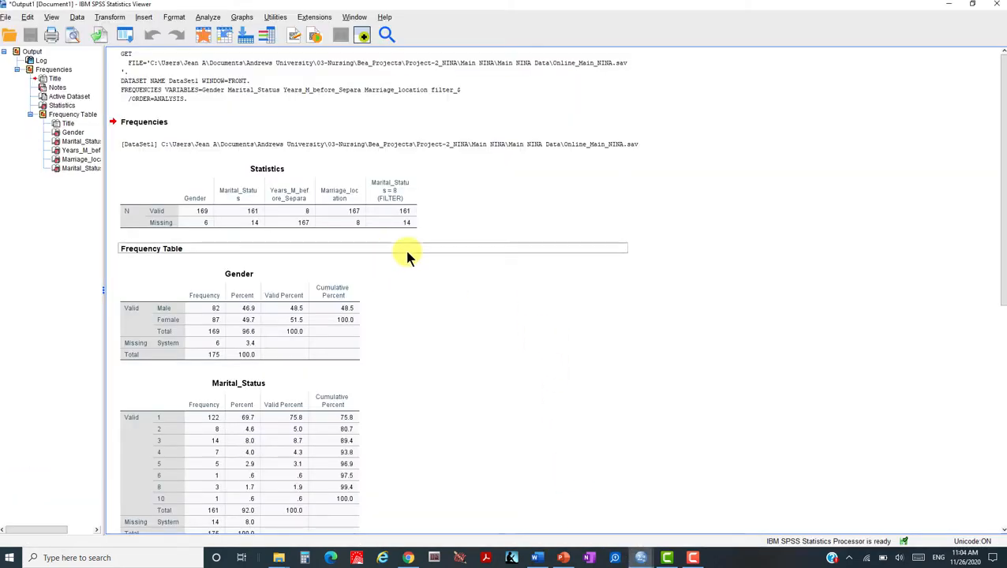
{"action": "scroll", "coordinate": [407, 254], "scroll_direction": "down", "scroll_amount": 8}
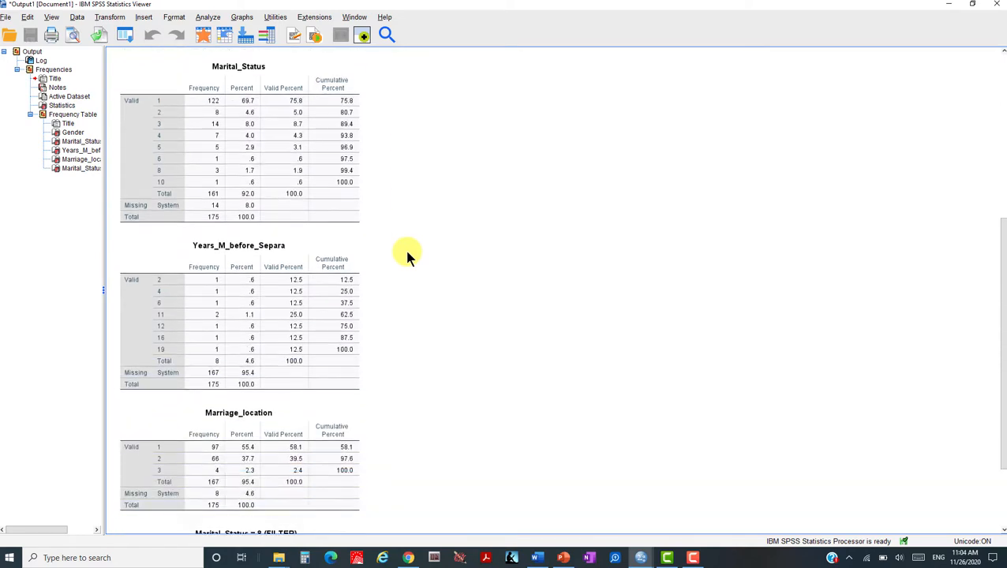
{"action": "scroll", "coordinate": [407, 255], "scroll_direction": "down", "scroll_amount": 4}
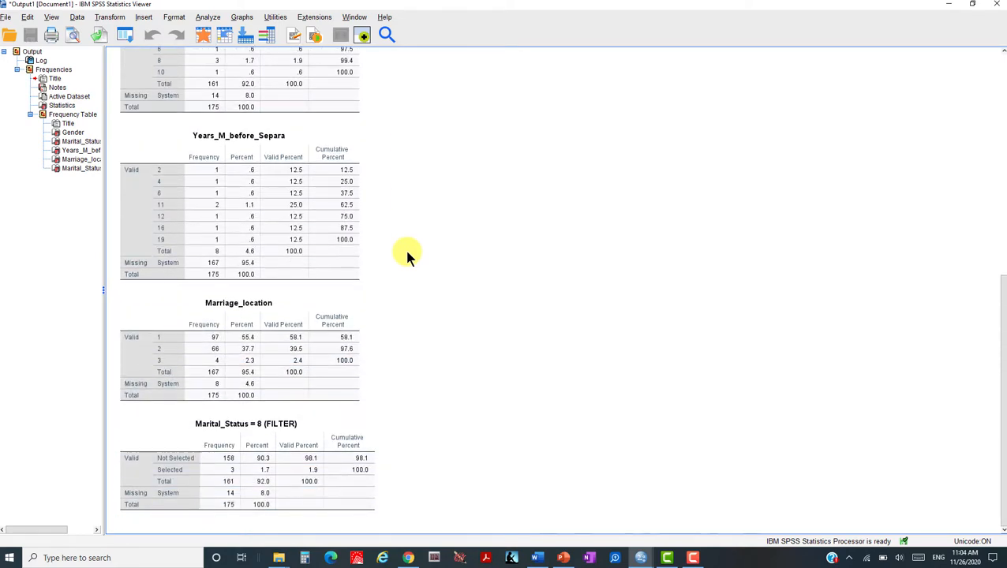
{"action": "scroll", "coordinate": [407, 254], "scroll_direction": "up", "scroll_amount": 5}
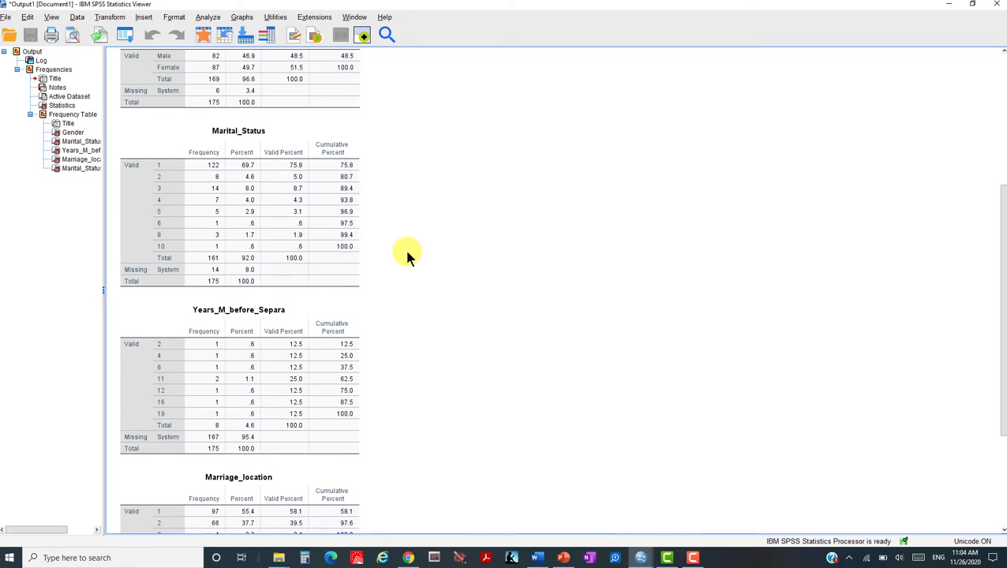
{"action": "scroll", "coordinate": [407, 254], "scroll_direction": "up", "scroll_amount": 6}
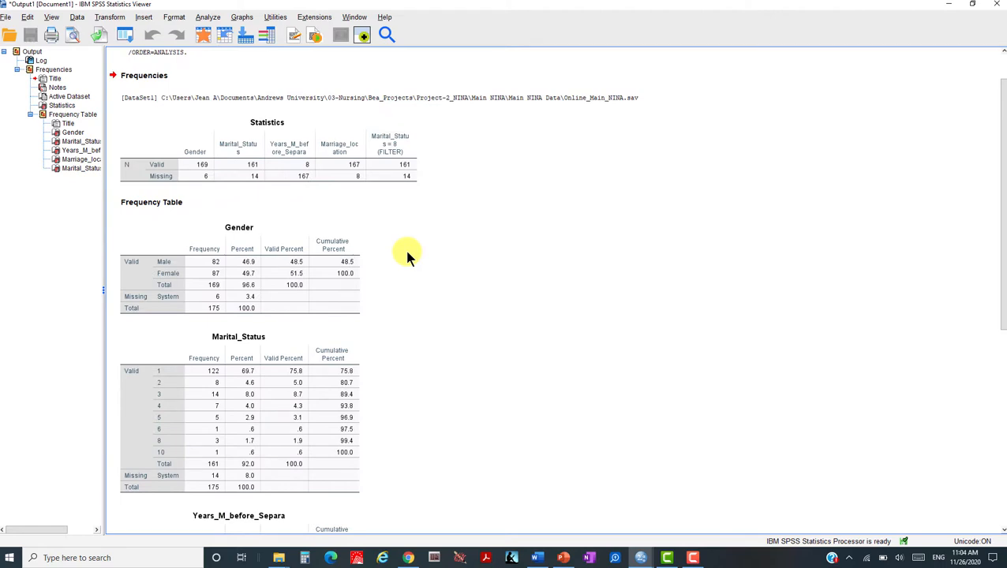
{"action": "scroll", "coordinate": [408, 252], "scroll_direction": "down", "scroll_amount": 9}
{"action": "scroll", "coordinate": [395, 269], "scroll_direction": "up", "scroll_amount": 6}
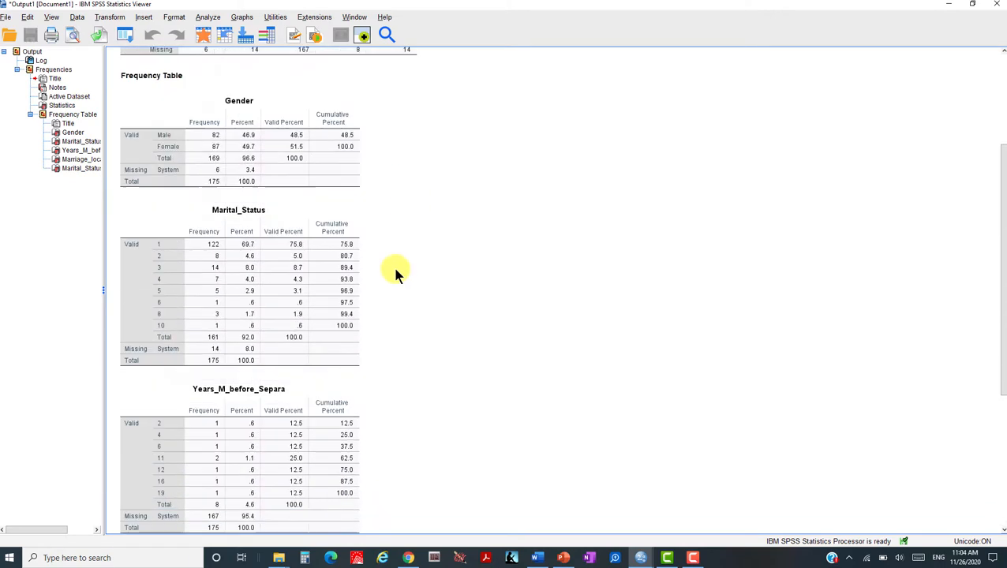
{"action": "scroll", "coordinate": [396, 273], "scroll_direction": "up", "scroll_amount": 5}
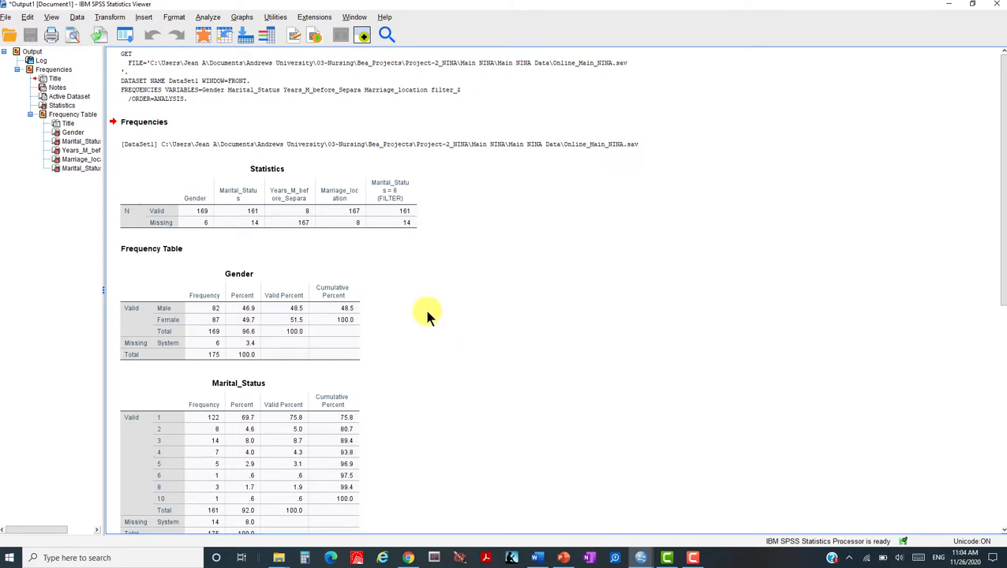
{"action": "left_click", "coordinate": [338, 300]}
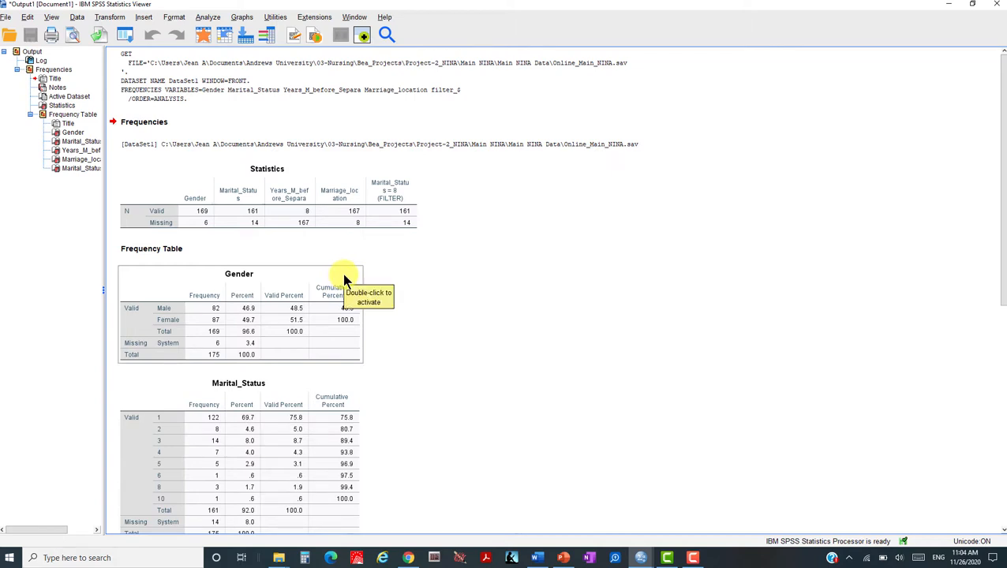
{"action": "scroll", "coordinate": [639, 302], "scroll_direction": "down", "scroll_amount": 10}
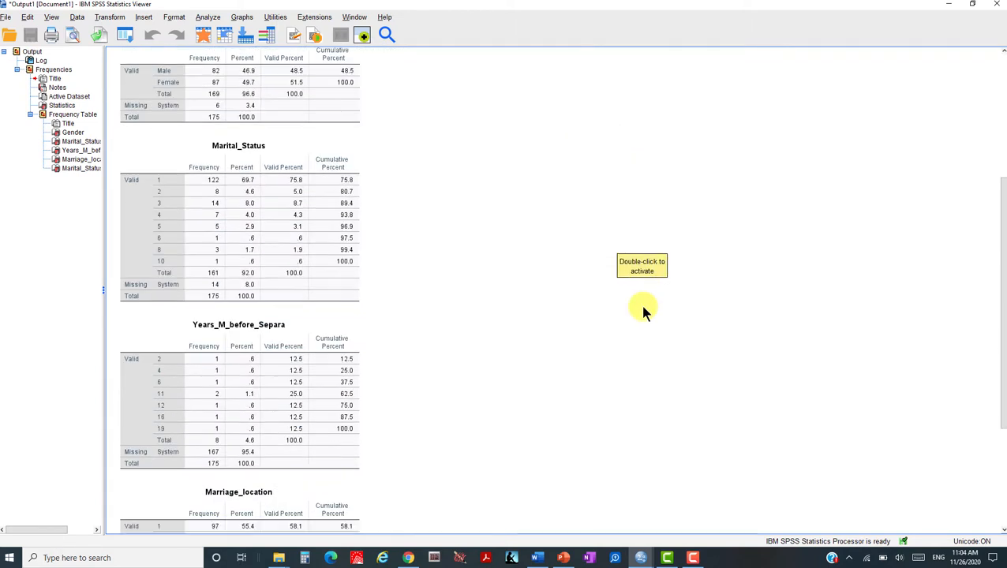
{"action": "scroll", "coordinate": [643, 309], "scroll_direction": "up", "scroll_amount": 10}
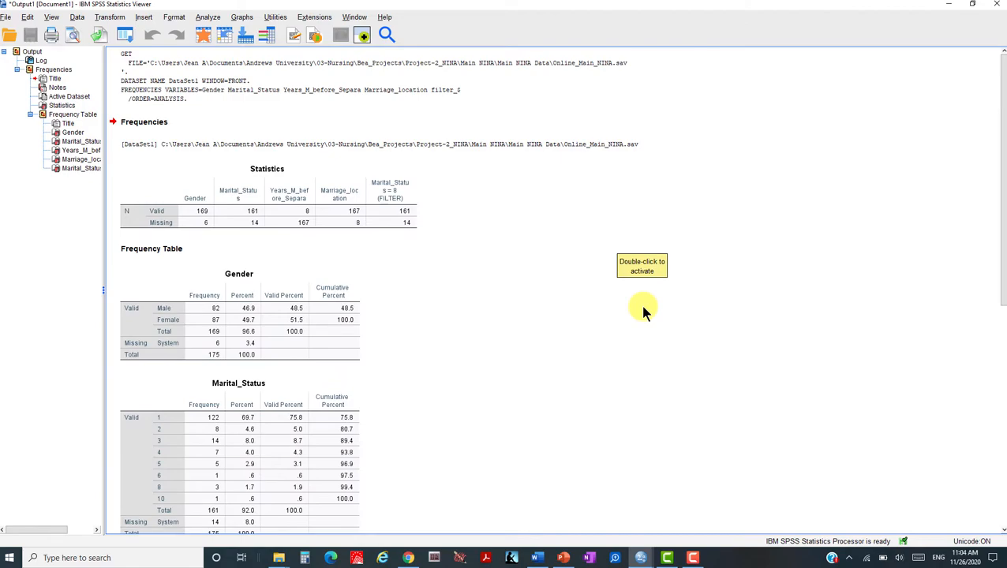
{"action": "left_click", "coordinate": [317, 94]}
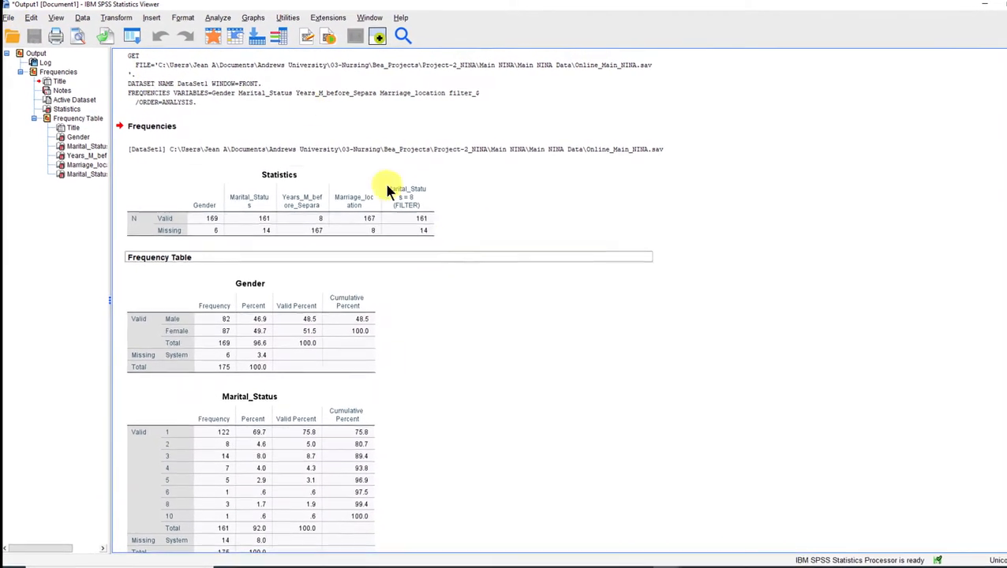
{"action": "left_click", "coordinate": [219, 181]}
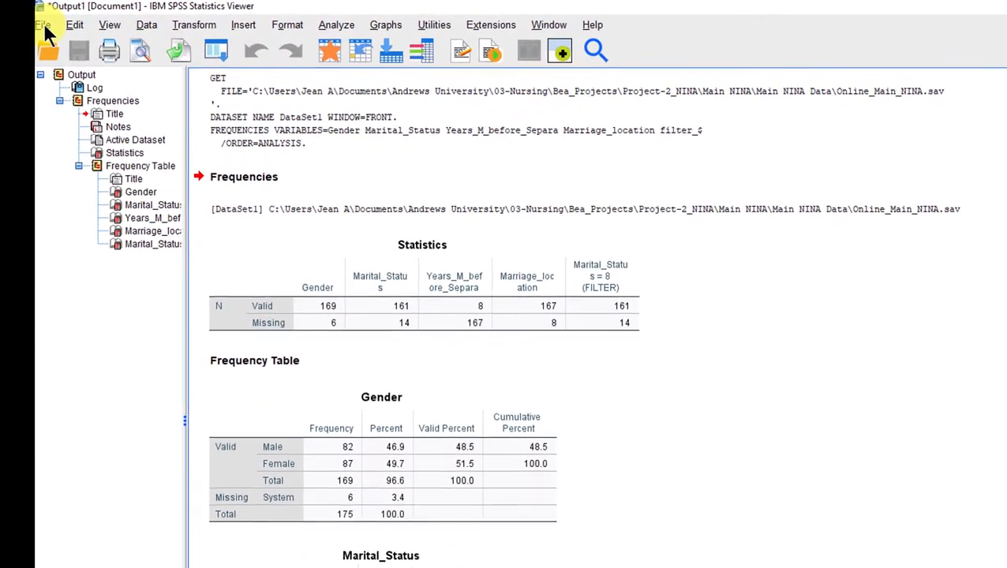
Start an export of the whole output document and review the available document types.
{"action": "left_click", "coordinate": [41, 23]}
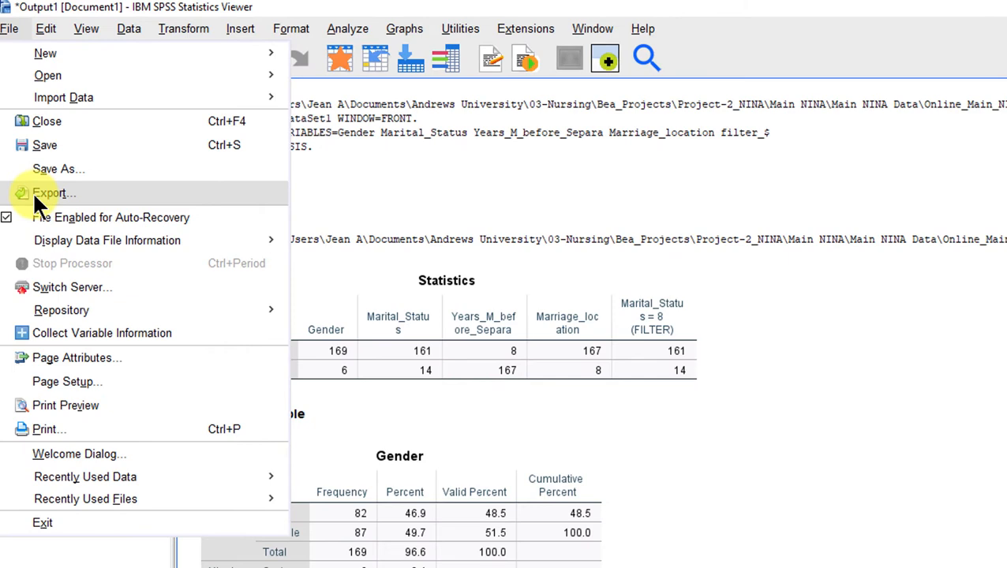
{"action": "left_click", "coordinate": [39, 193]}
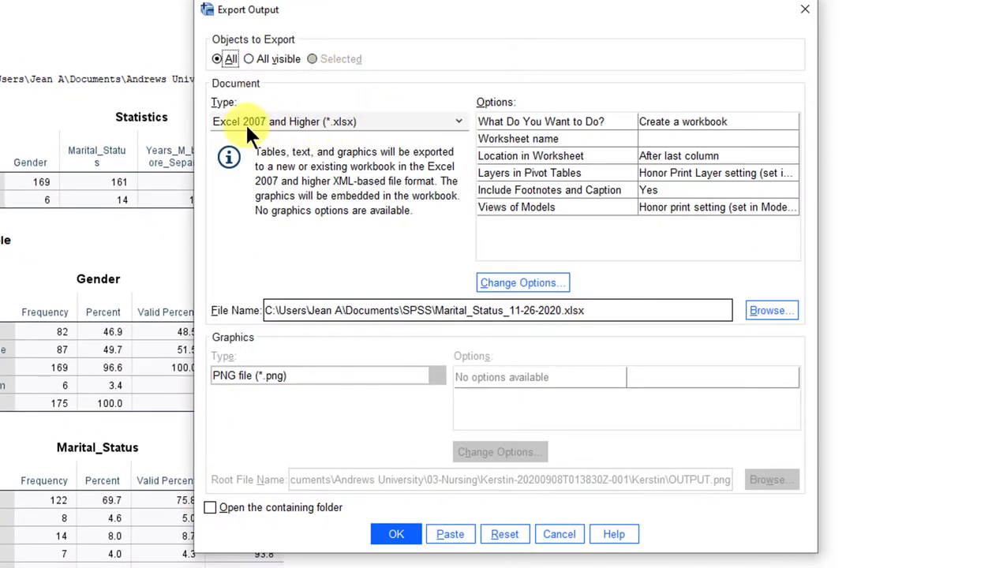
{"action": "left_click", "coordinate": [458, 124]}
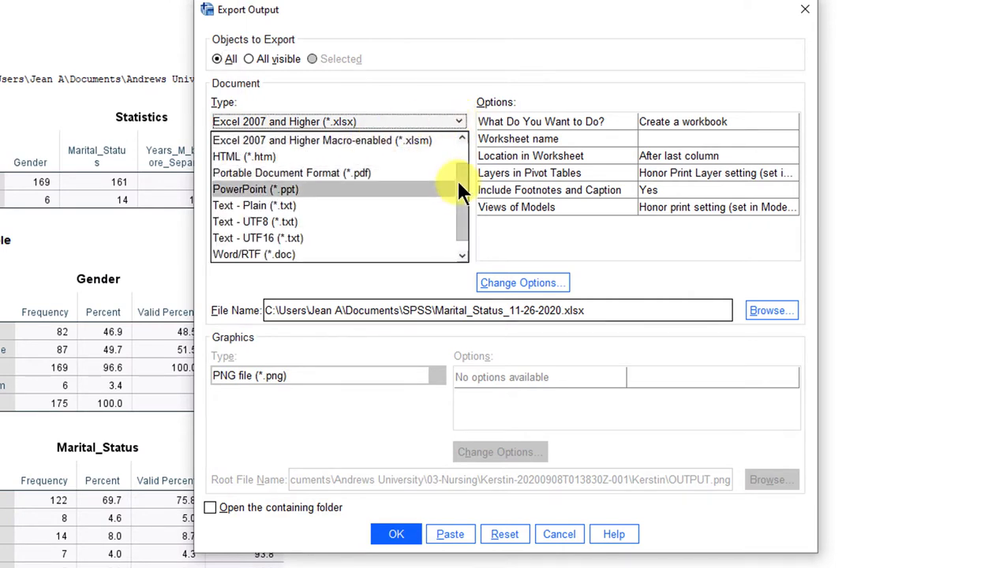
{"action": "scroll", "coordinate": [458, 183], "scroll_direction": "up", "scroll_amount": 1}
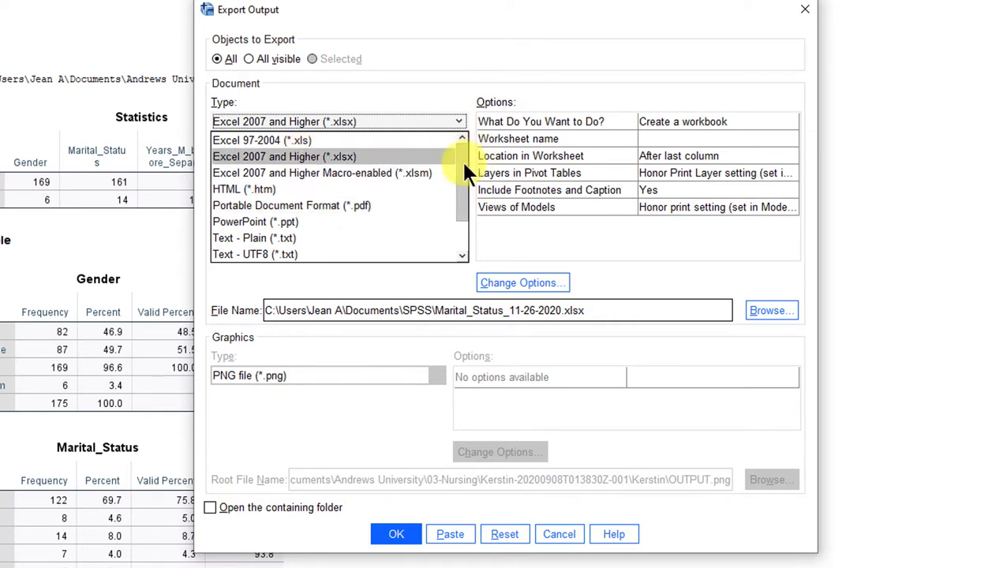
{"action": "mouse_move", "coordinate": [460, 159]}
{"action": "left_mouse_down"}
{"action": "mouse_move", "coordinate": [459, 194]}
{"action": "mouse_move", "coordinate": [466, 162]}
{"action": "left_mouse_up"}
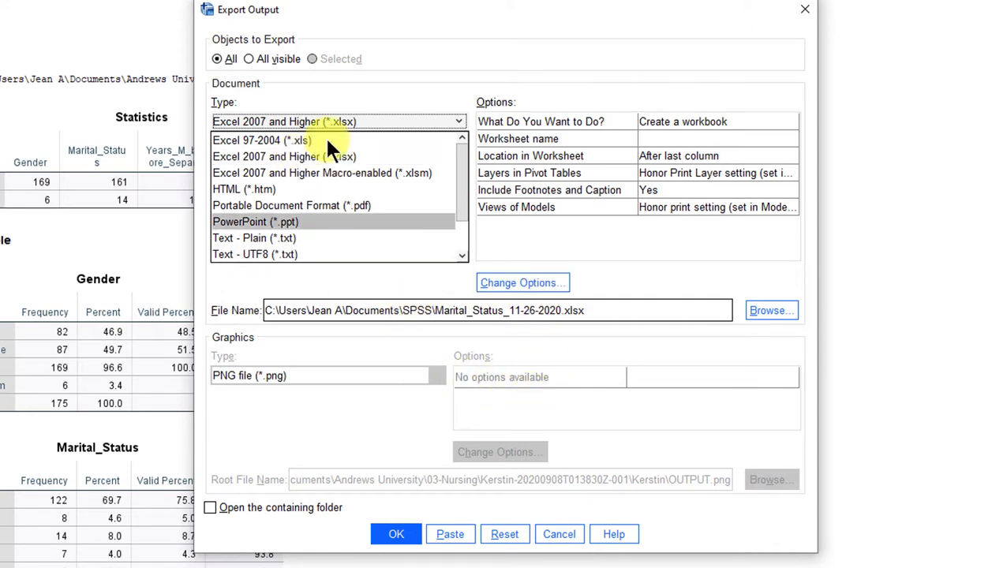
Browse for an export location and choose the Florence folder inside Documents.
{"action": "left_click", "coordinate": [777, 309]}
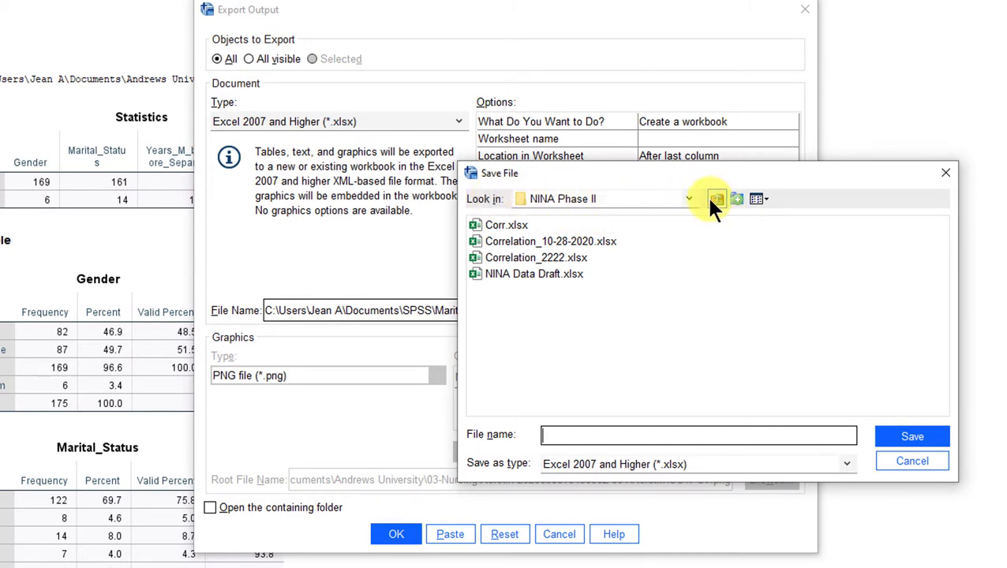
{"action": "left_click", "coordinate": [687, 198]}
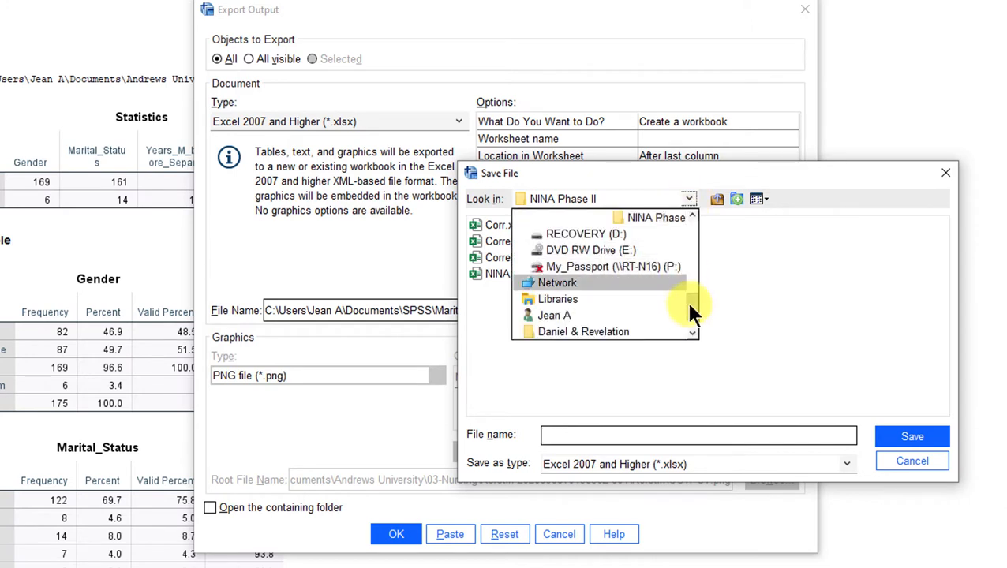
{"action": "left_click_drag", "start_coordinate": [687, 302], "coordinate": [649, 265]}
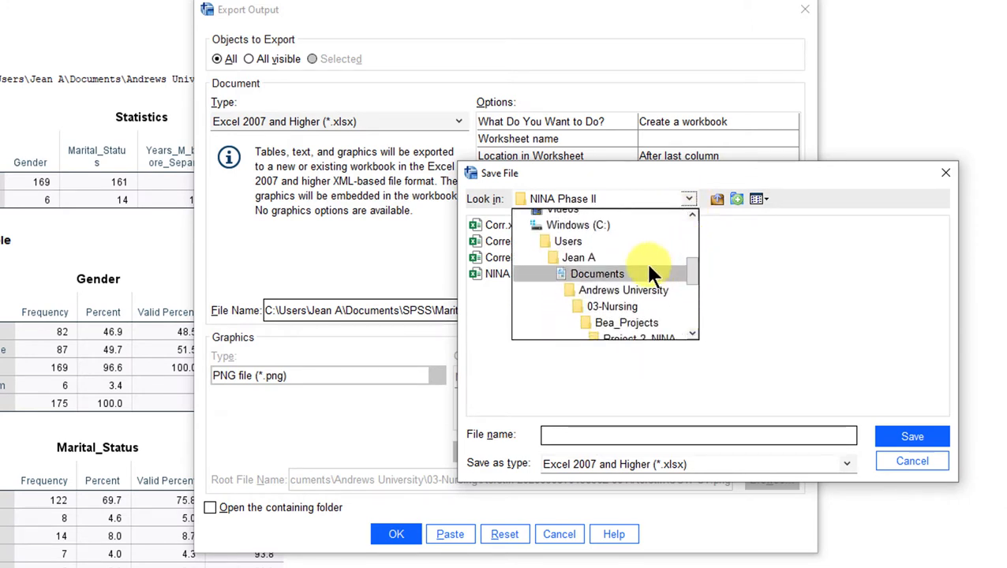
{"action": "left_click", "coordinate": [608, 276]}
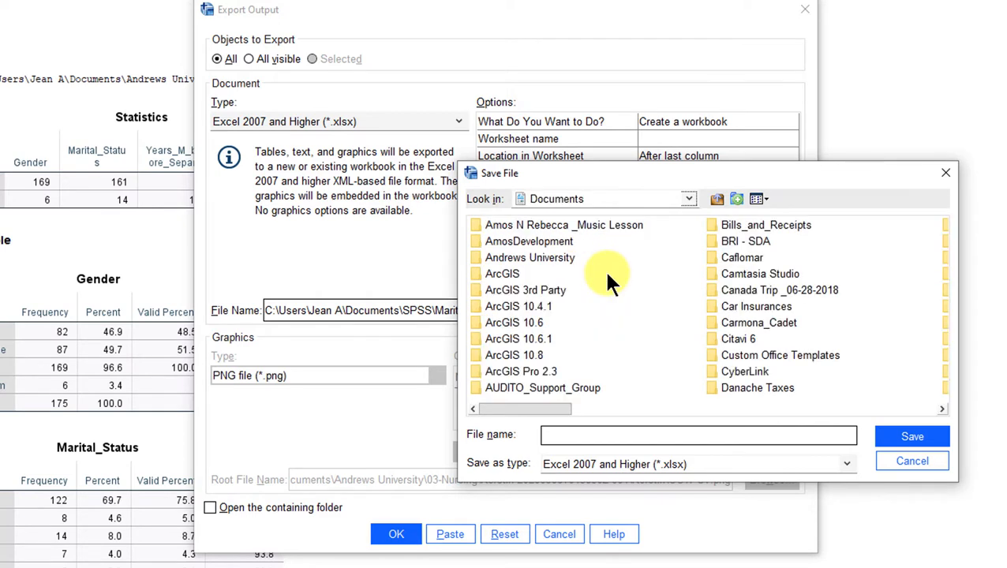
{"action": "left_click_drag", "start_coordinate": [539, 407], "coordinate": [615, 436]}
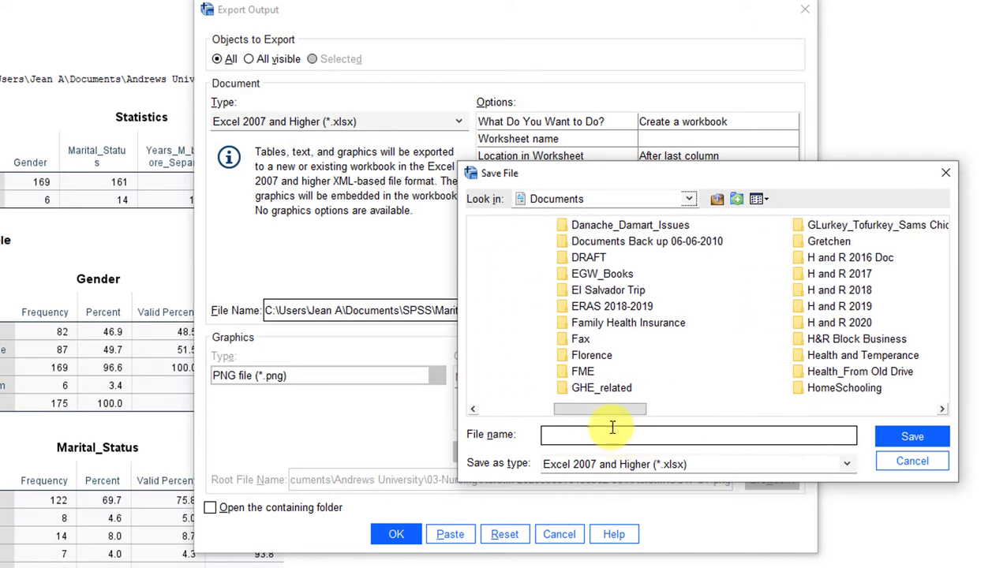
{"action": "double_click", "coordinate": [560, 357]}
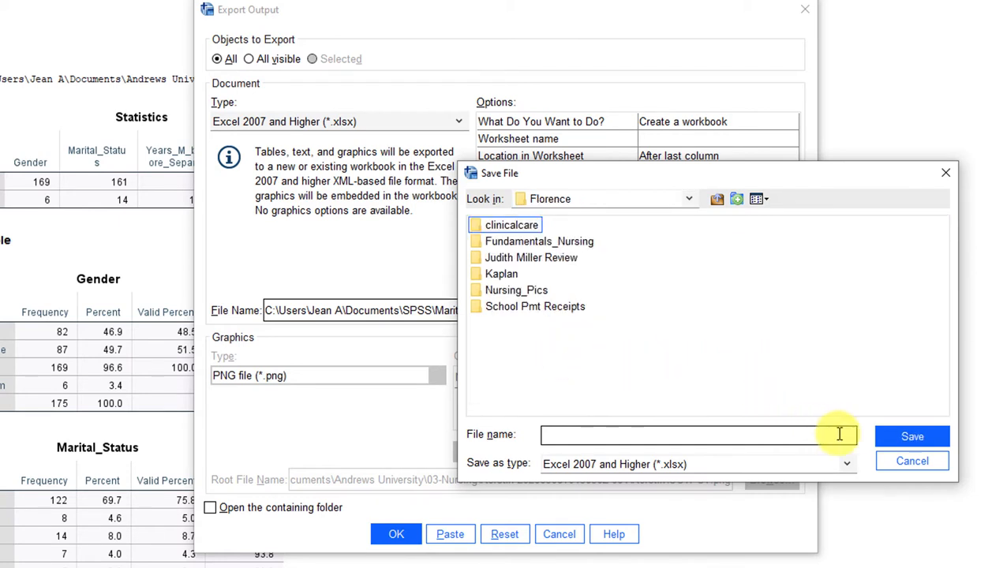
Name the export file Output_Nov 2020 and export all output as an Excel 2007 and Higher workbook.
{"action": "left_click", "coordinate": [694, 437]}
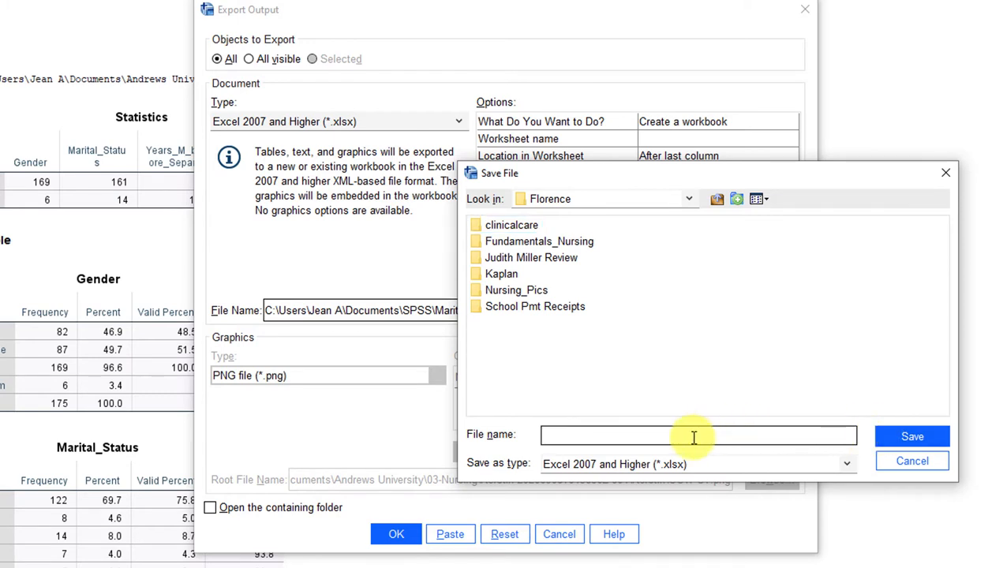
{"action": "type", "text": "Output_Nov 2020"}
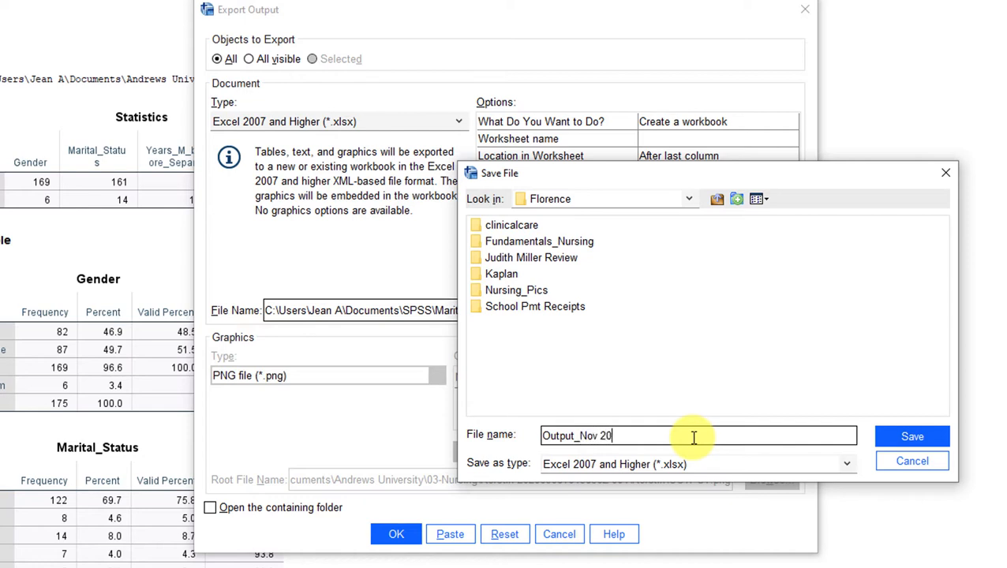
{"action": "left_click", "coordinate": [909, 437]}
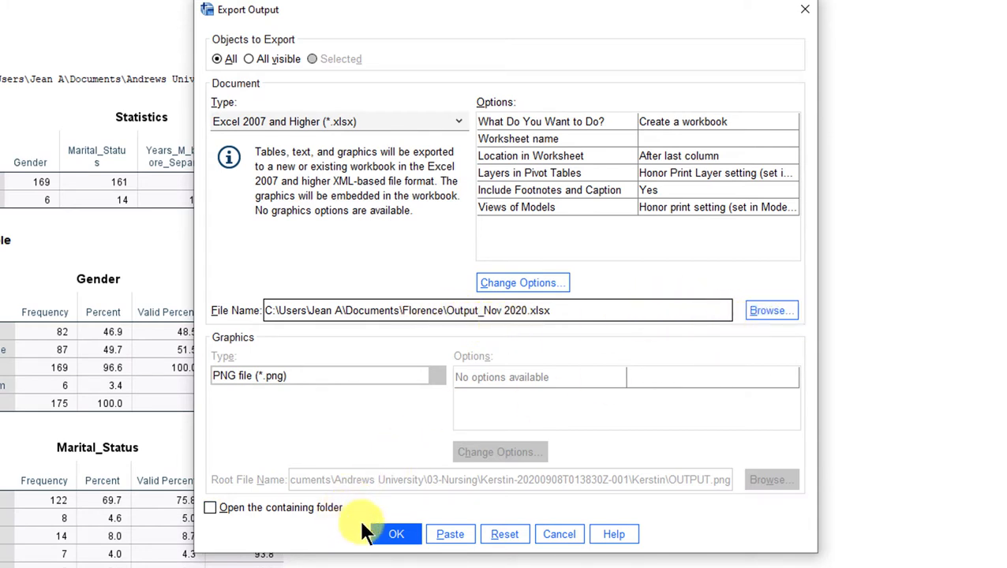
{"action": "left_click", "coordinate": [393, 537]}
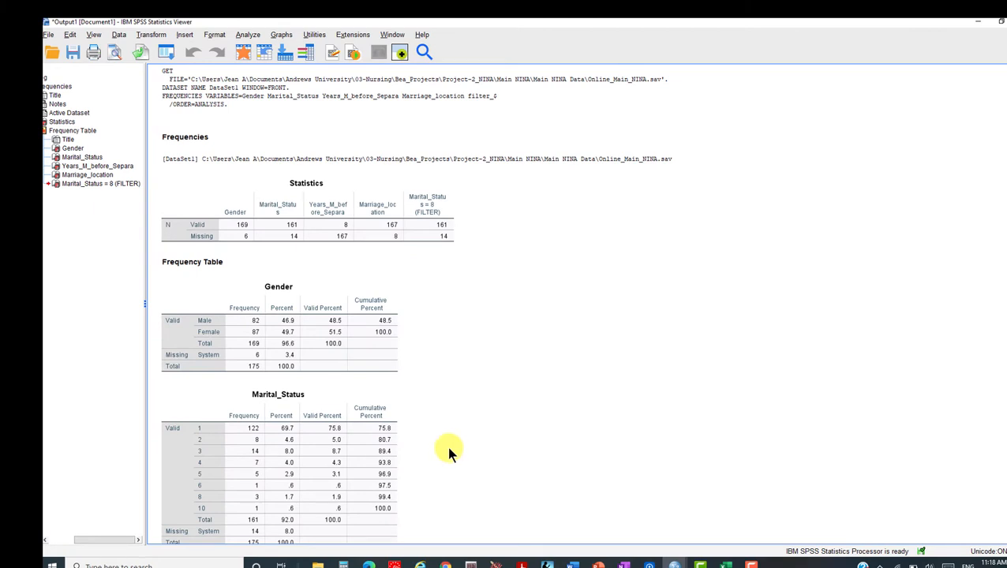
Select only the Marital_Status frequency table in the output and open its export settings.
{"action": "scroll", "coordinate": [449, 452], "scroll_direction": "down", "scroll_amount": 2}
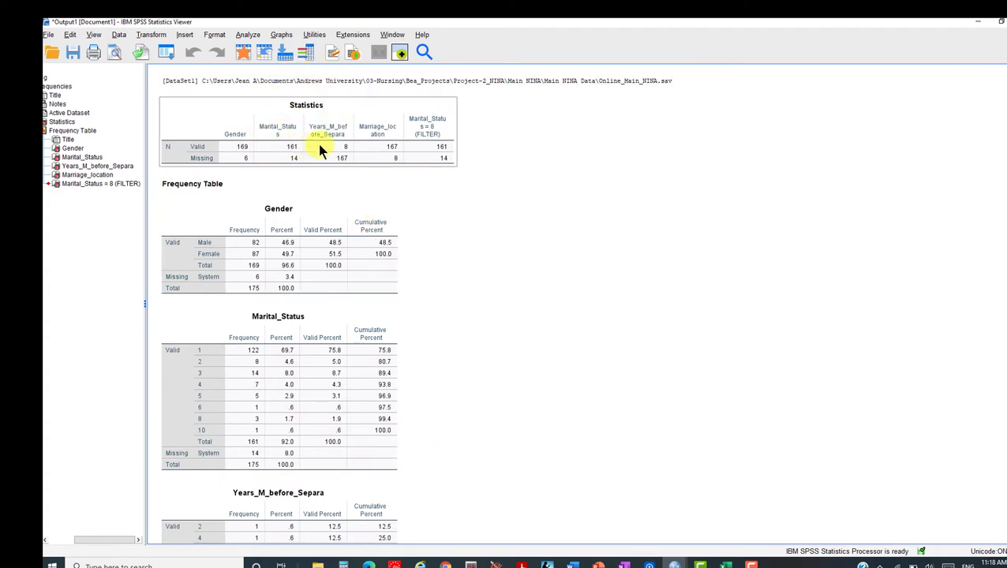
{"action": "scroll", "coordinate": [459, 326], "scroll_direction": "down", "scroll_amount": 2}
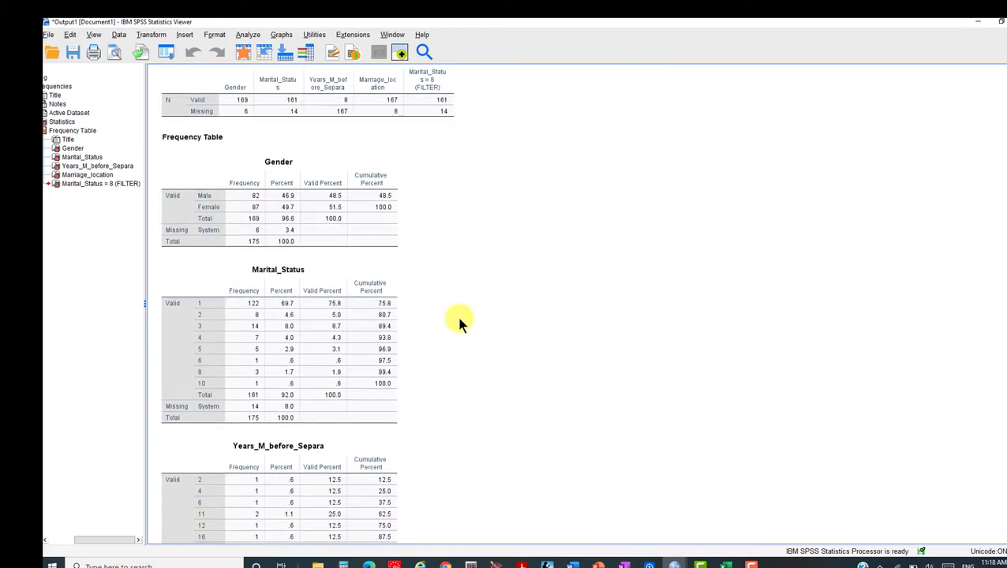
{"action": "left_click", "coordinate": [326, 303]}
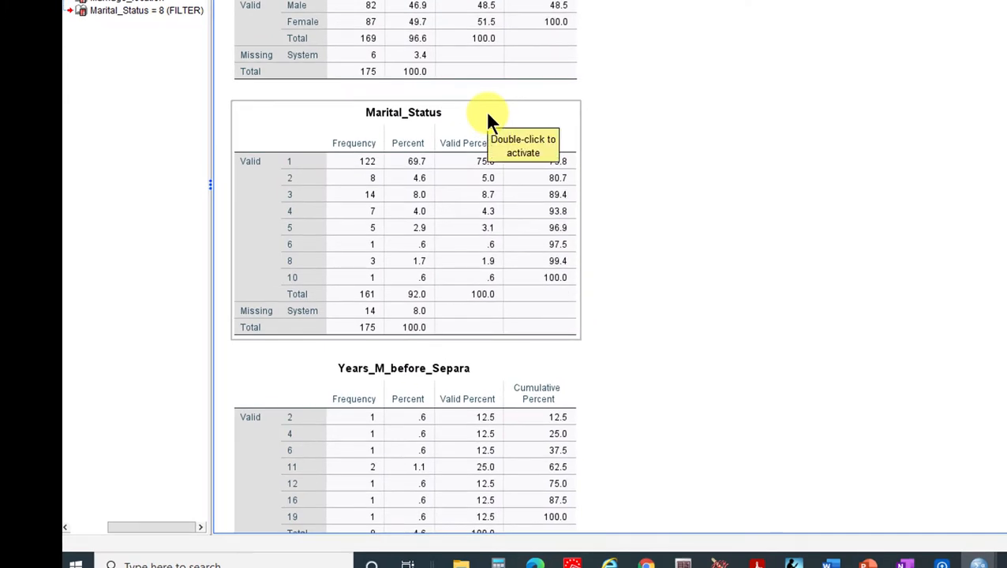
{"action": "left_click", "coordinate": [487, 117]}
{"action": "right_click", "coordinate": [487, 117]}
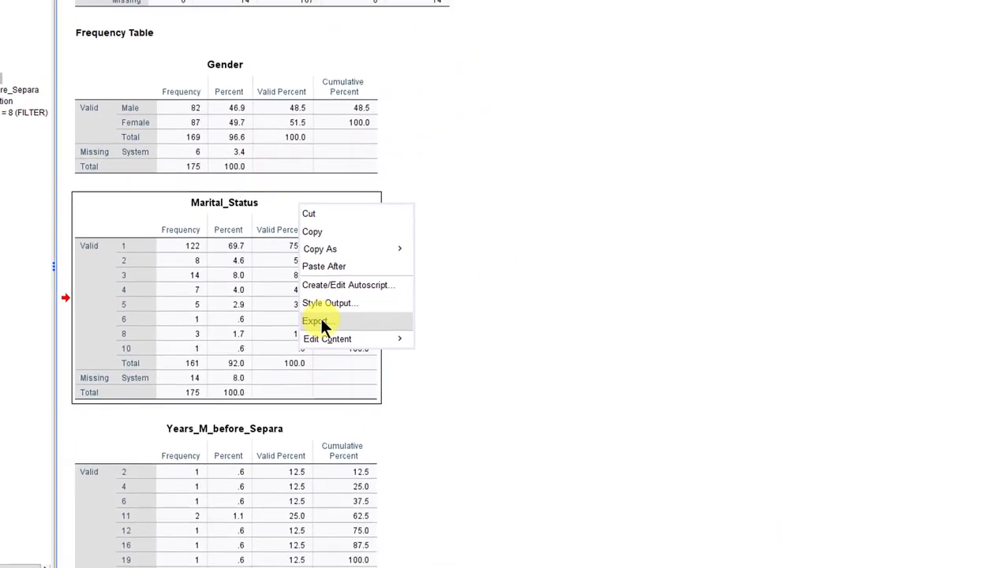
{"action": "left_click", "coordinate": [318, 320]}
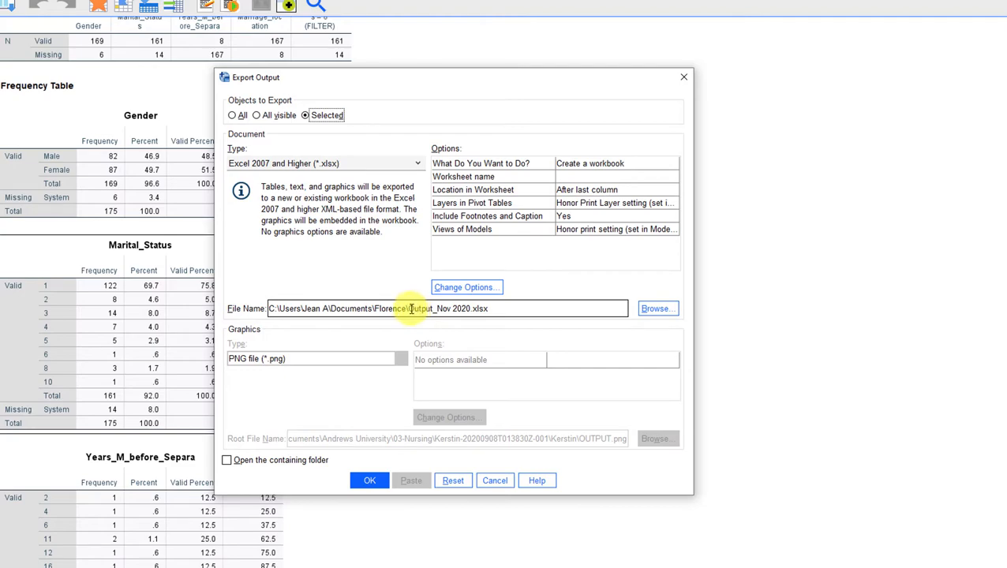
Name the export file Marital Status_Nov 2020 in the Florence folder and export the selected table as an Excel workbook.
{"action": "left_click_drag", "start_coordinate": [411, 309], "coordinate": [432, 312]}
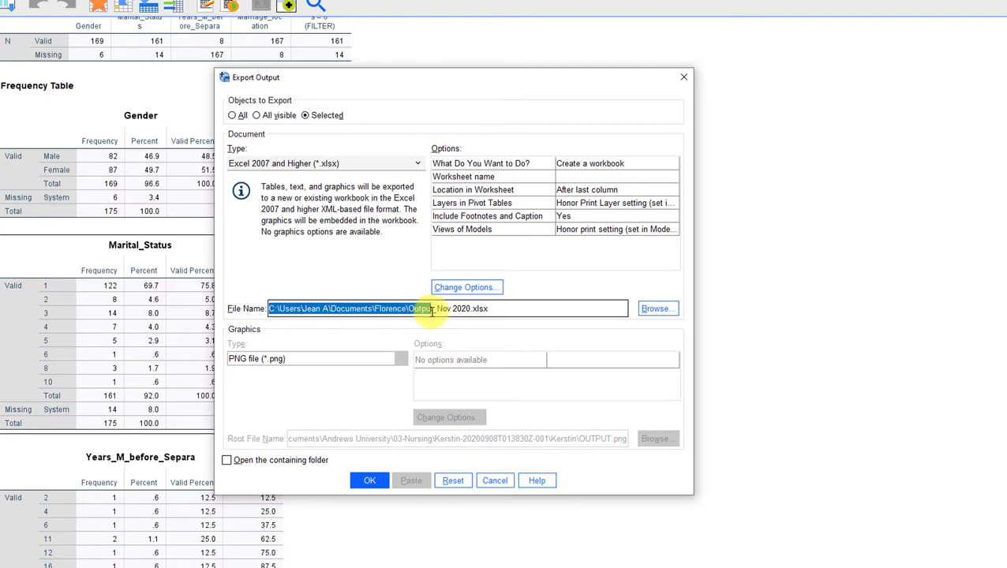
{"action": "left_click", "coordinate": [434, 309]}
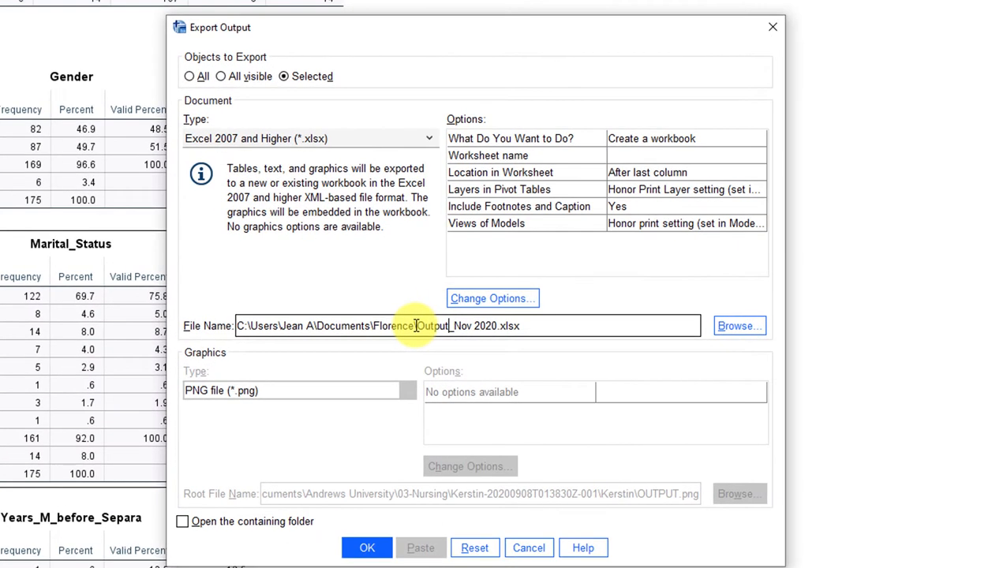
{"action": "left_click_drag", "start_coordinate": [417, 326], "coordinate": [455, 332]}
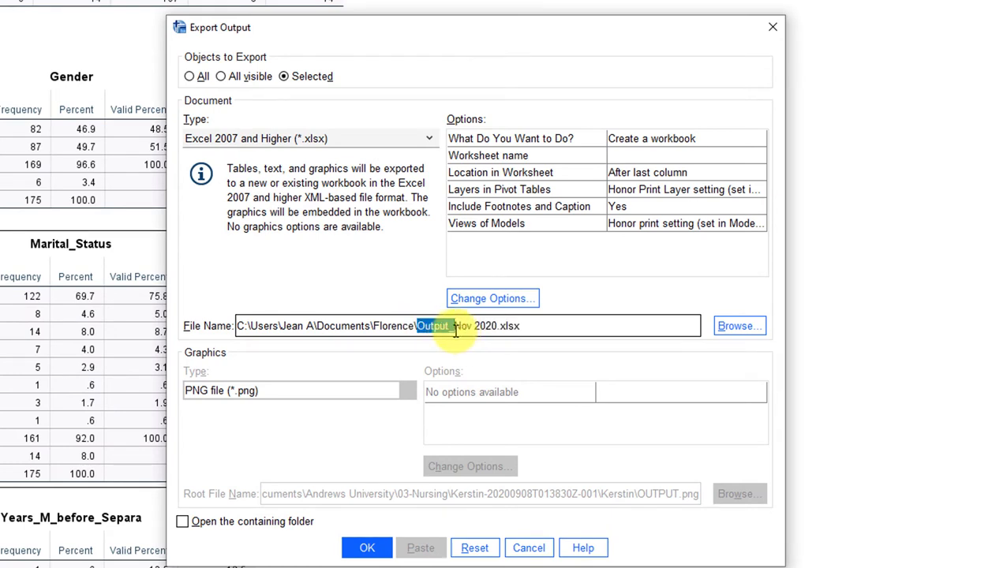
{"action": "type", "text": "Marital_"}
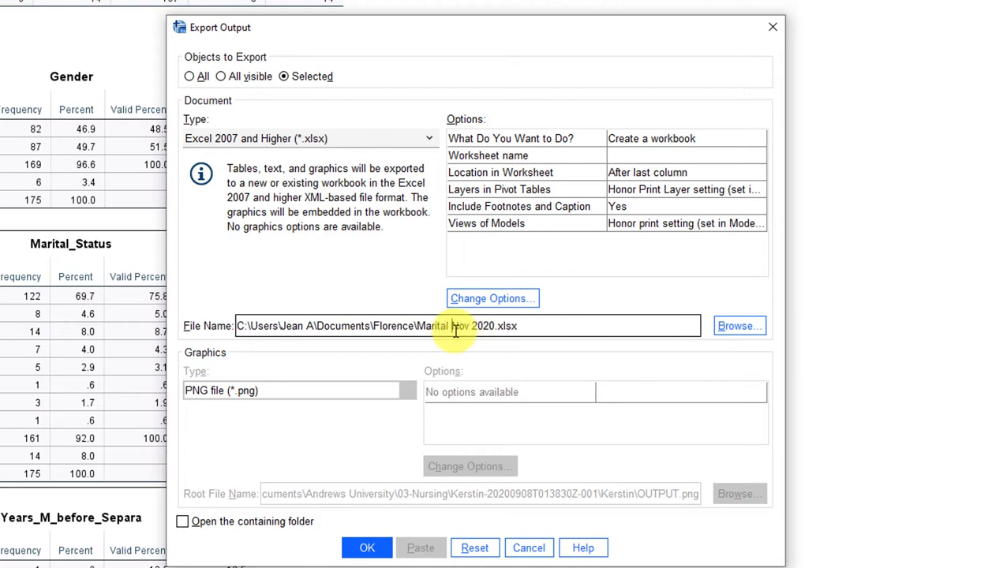
{"action": "type", "text": "Status"}
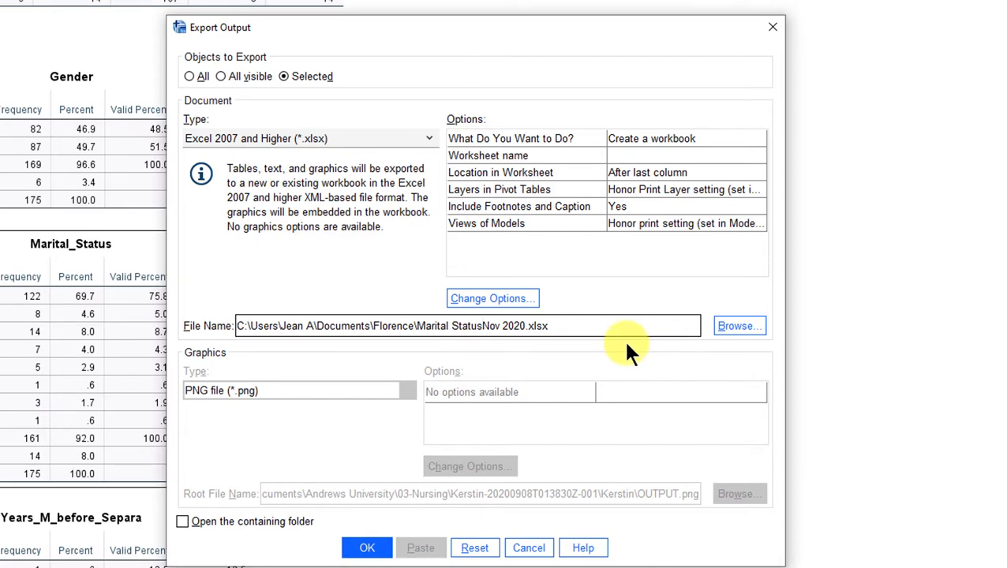
{"action": "type", "text": "_"}
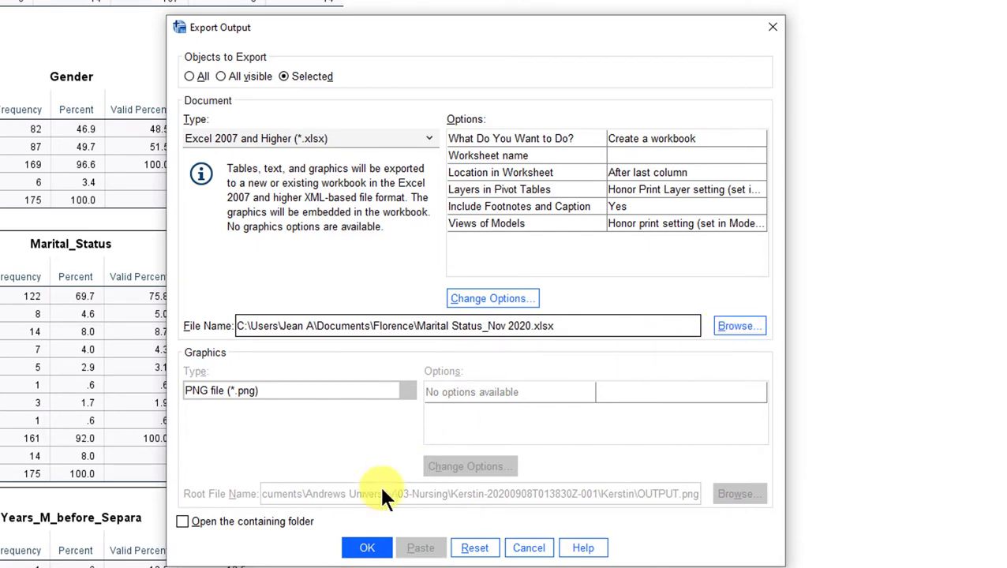
{"action": "left_click", "coordinate": [365, 552]}
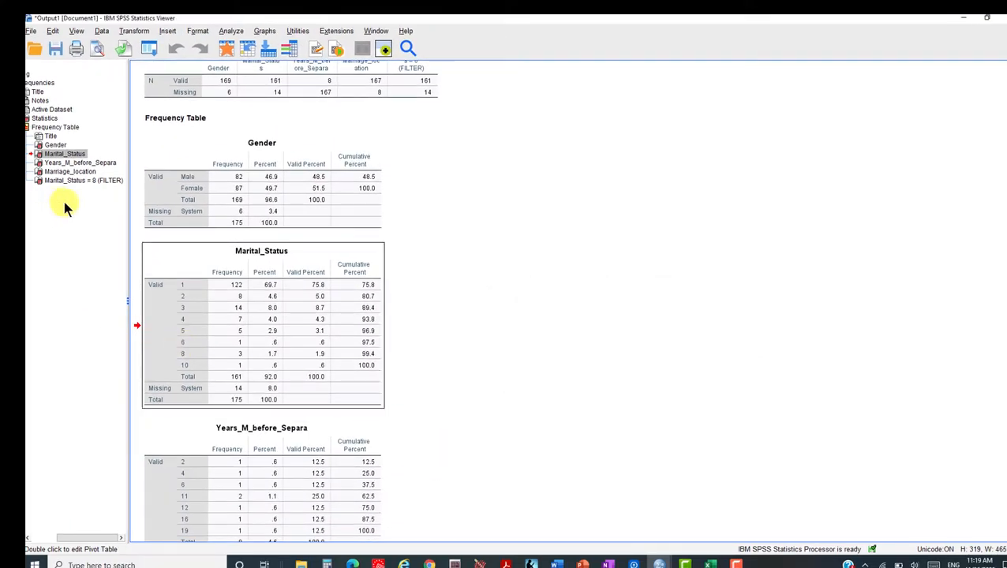
Select the Gender and Marital_Status tables together in the output contents, and clear the selection.
{"action": "left_click", "coordinate": [573, 308]}
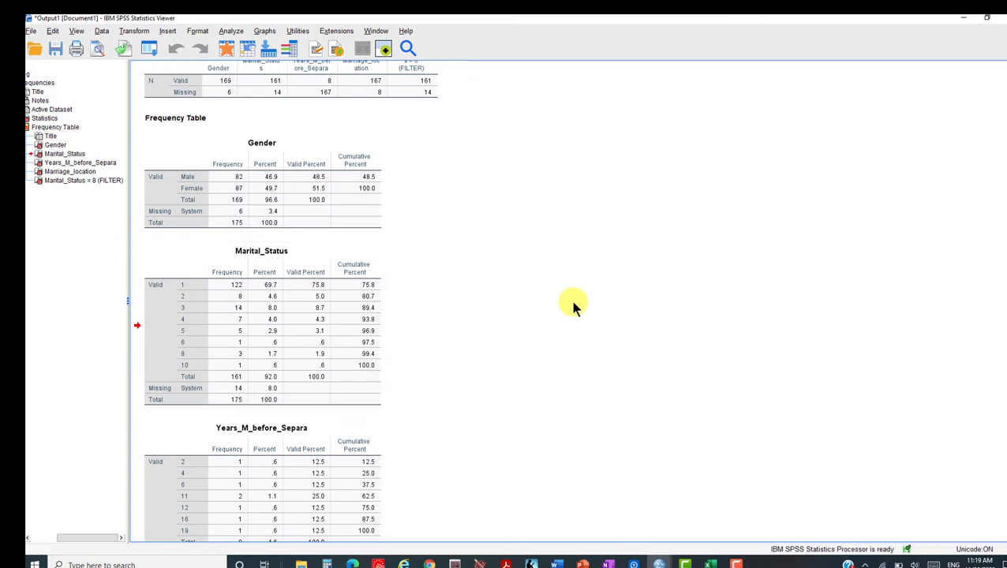
{"action": "left_click", "coordinate": [341, 199]}
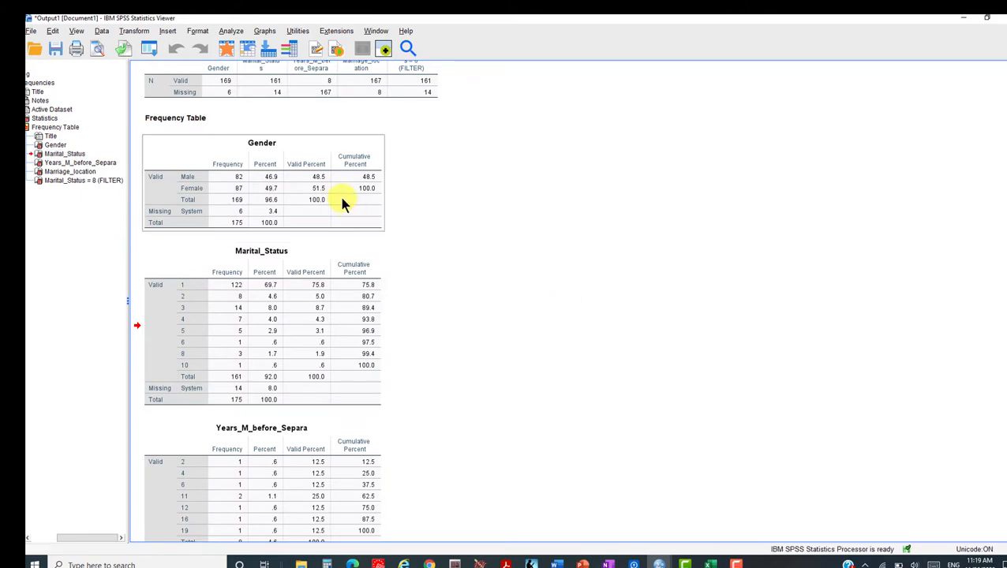
{"action": "left_click", "coordinate": [321, 139]}
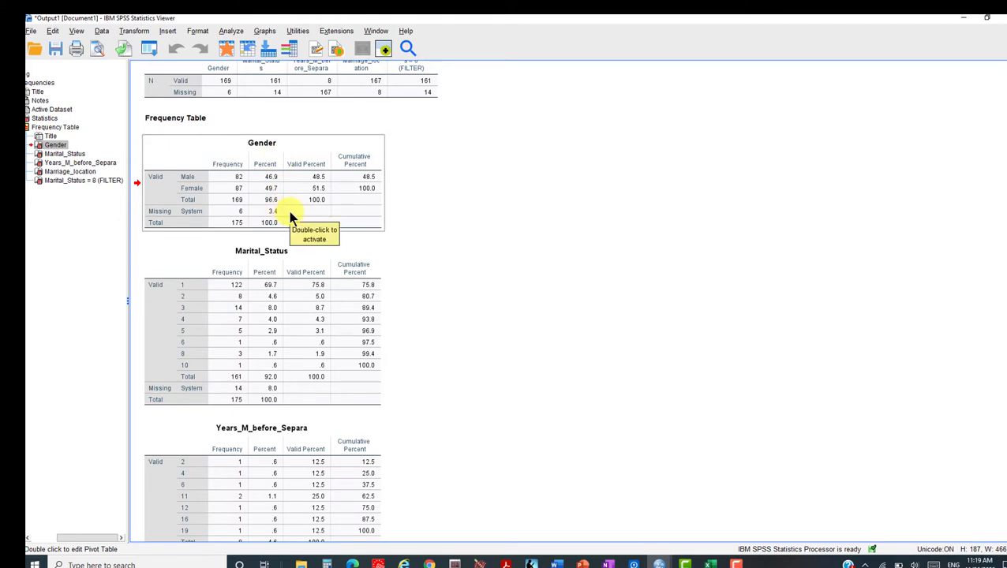
{"action": "left_click", "coordinate": [374, 258]}
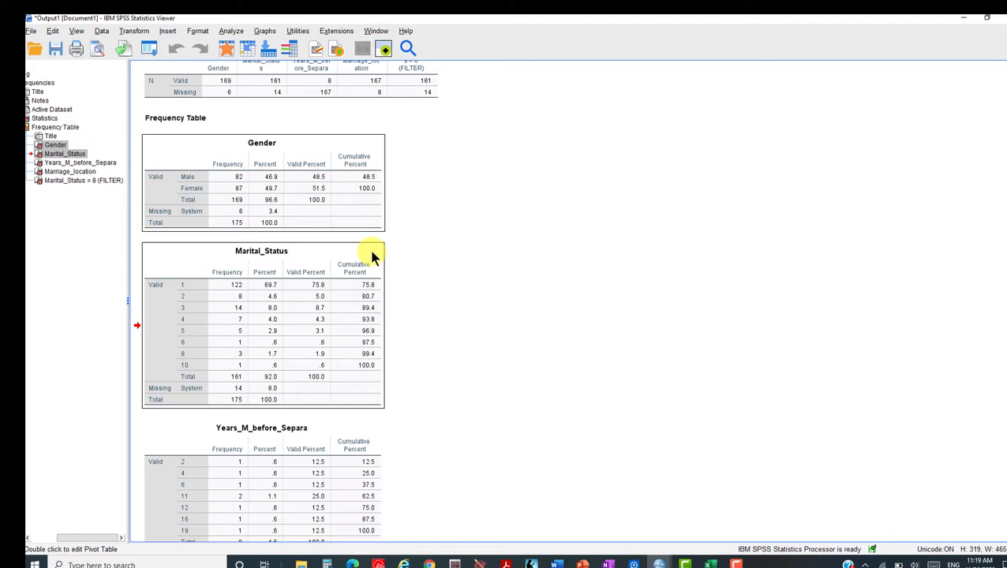
{"action": "left_click", "coordinate": [566, 225]}
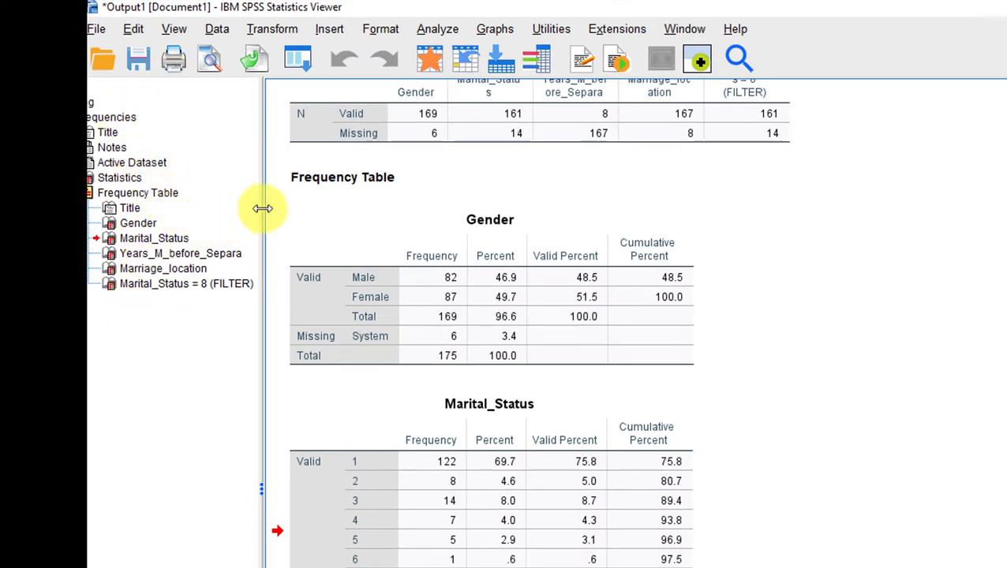
Widen the output outline and select the Gender and Marital_Status tables together in it.
{"action": "left_click_drag", "start_coordinate": [263, 208], "coordinate": [332, 225]}
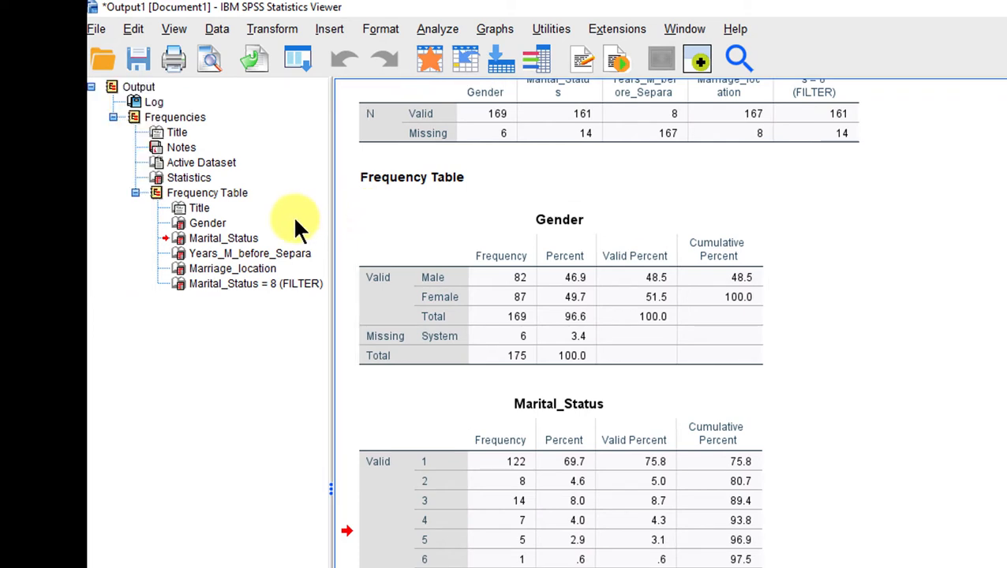
{"action": "left_click", "coordinate": [245, 416]}
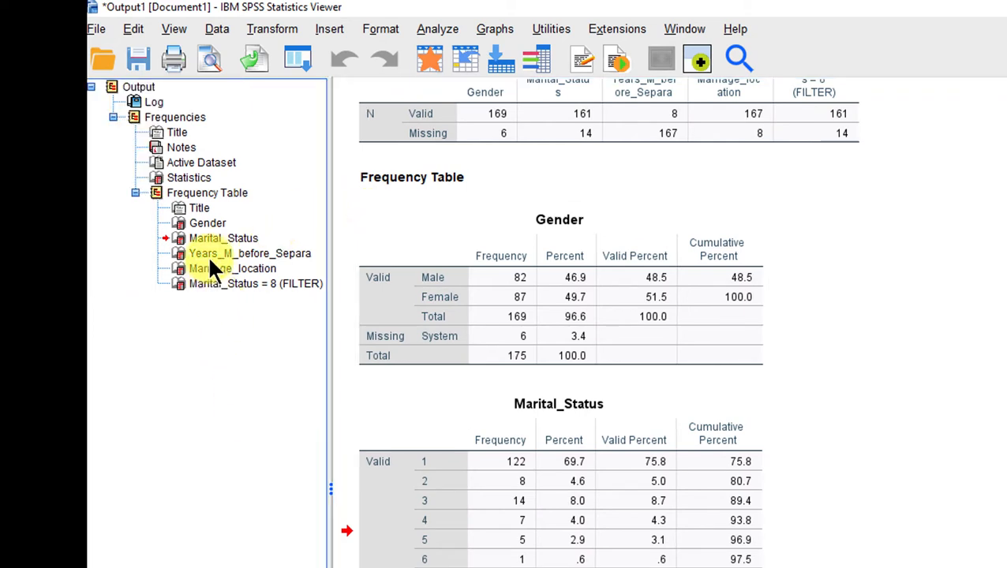
{"action": "left_click", "coordinate": [207, 224]}
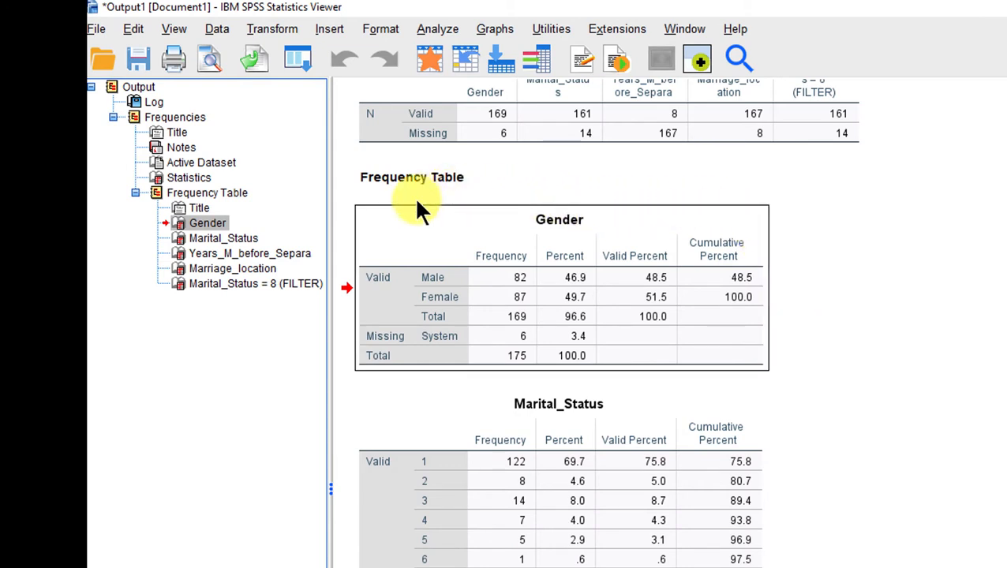
{"action": "left_click", "coordinate": [229, 238]}
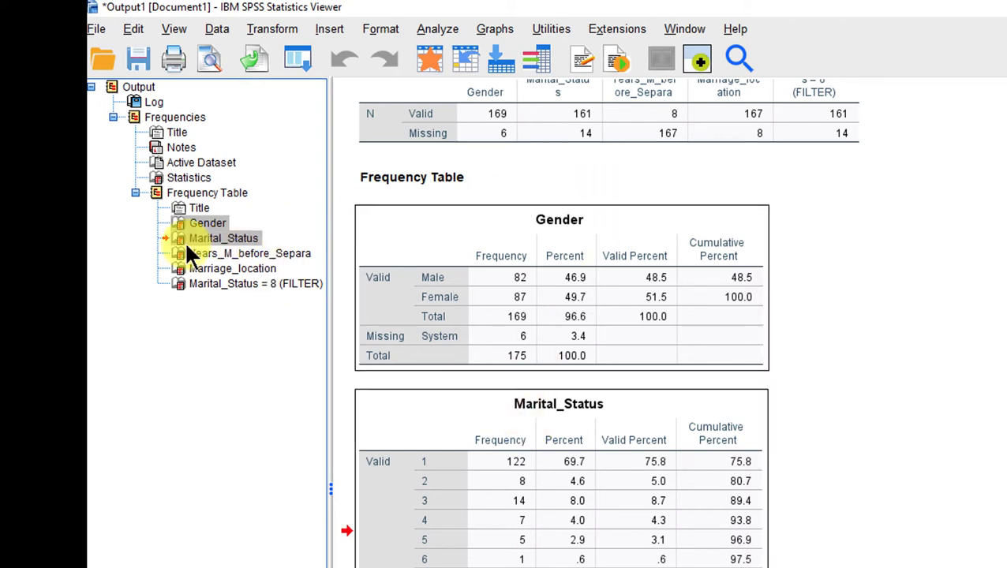
{"action": "left_click", "coordinate": [208, 225], "text": "ctrl"}
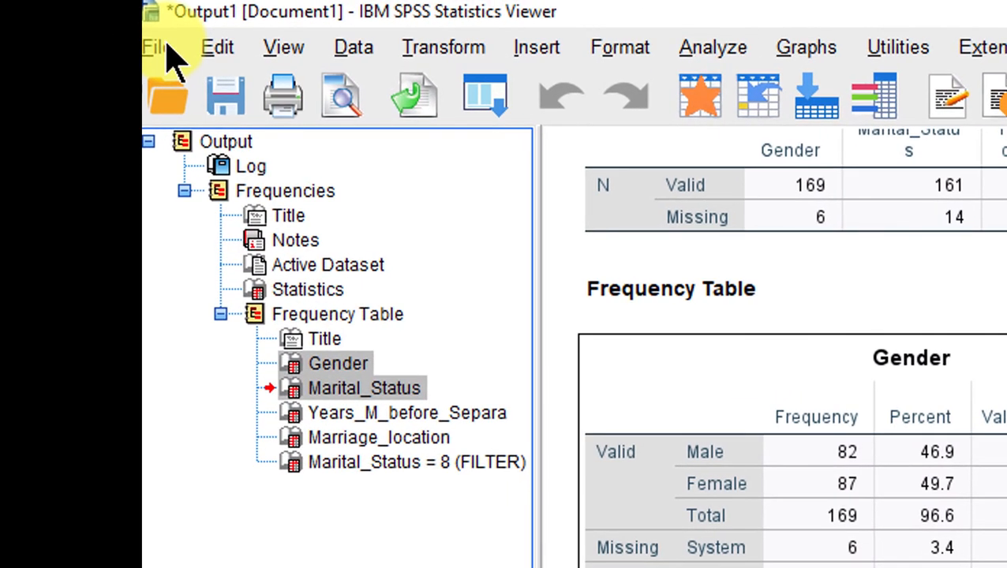
Export the two selected tables to an Excel workbook named Gender_Marital Status_Nov 2020 in the Florence folder.
{"action": "left_click", "coordinate": [101, 30]}
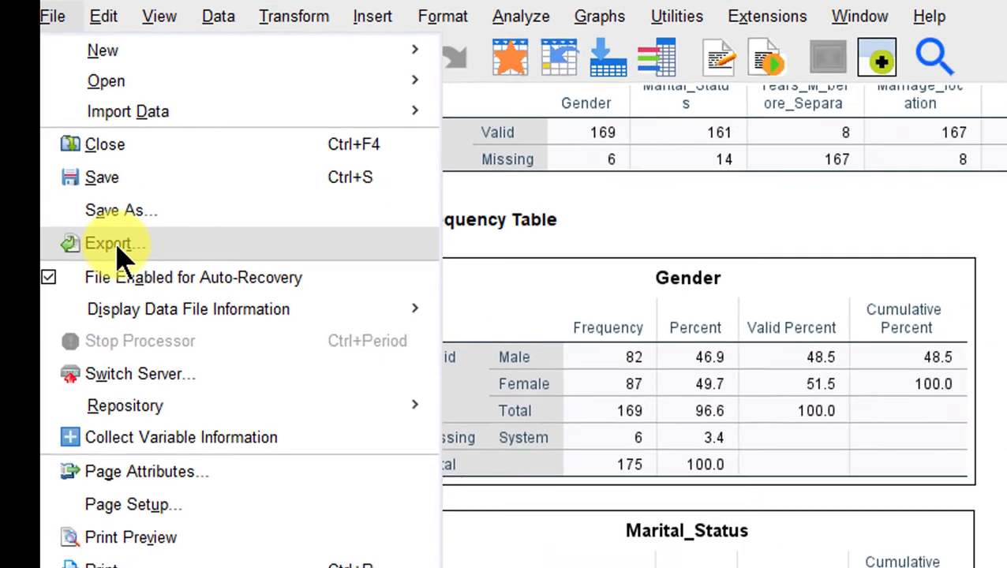
{"action": "left_click", "coordinate": [229, 318]}
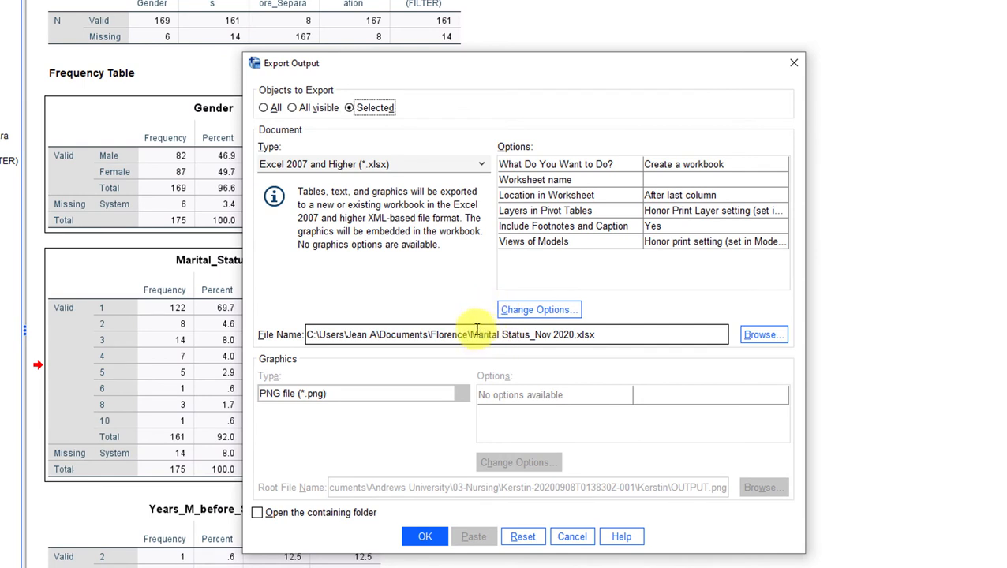
{"action": "left_click", "coordinate": [470, 334]}
{"action": "left_click", "coordinate": [471, 335]}
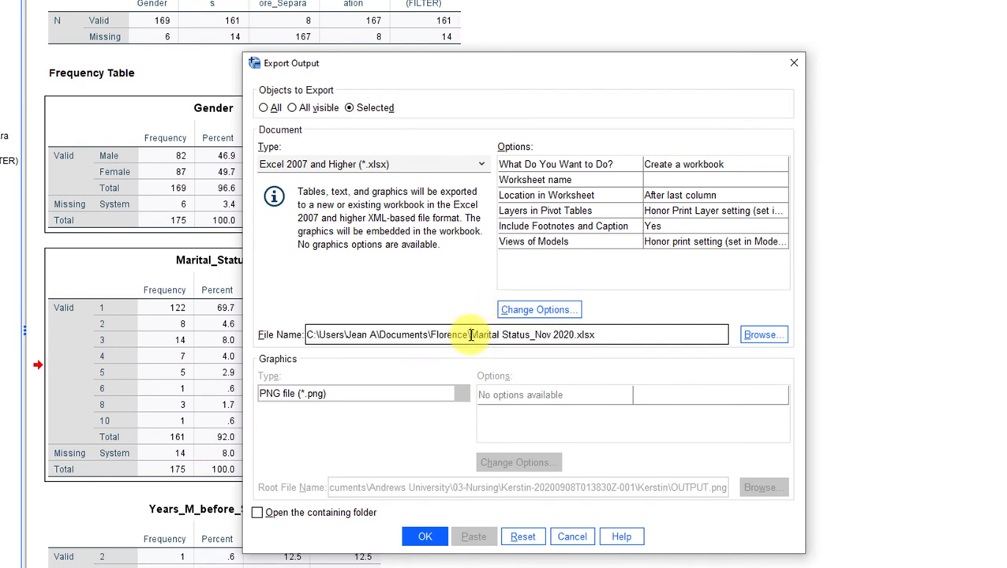
{"action": "type", "text": "Gender"}
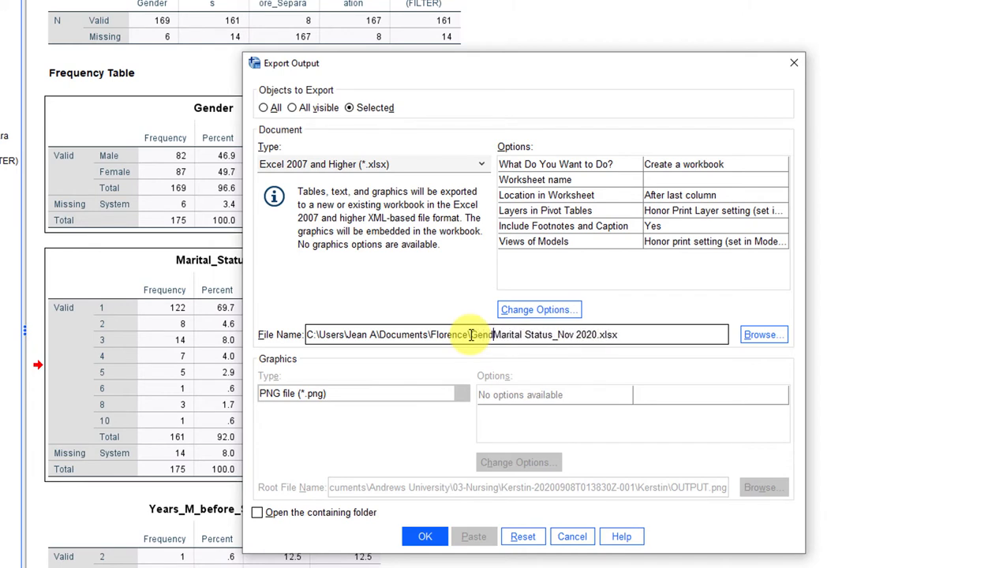
{"action": "type", "text": "_"}
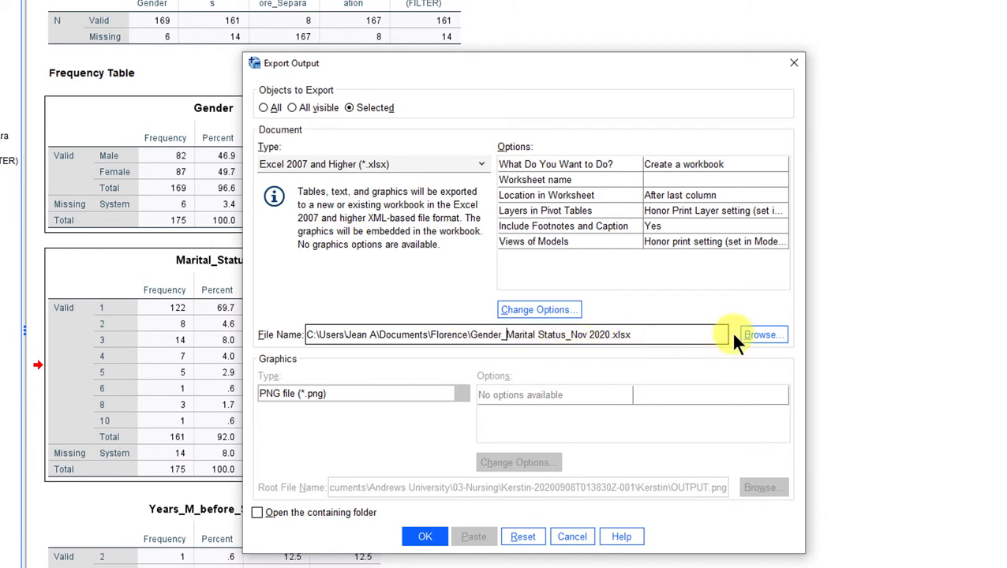
{"action": "left_click", "coordinate": [423, 537]}
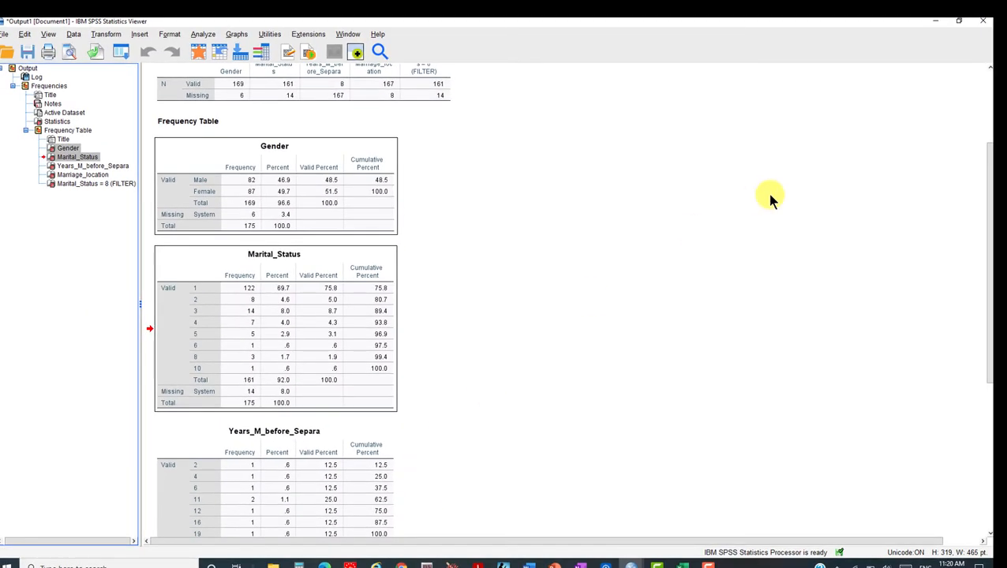
Minimize the output viewer and open the Florence folder inside Documents in File Explorer.
{"action": "left_click", "coordinate": [933, 24]}
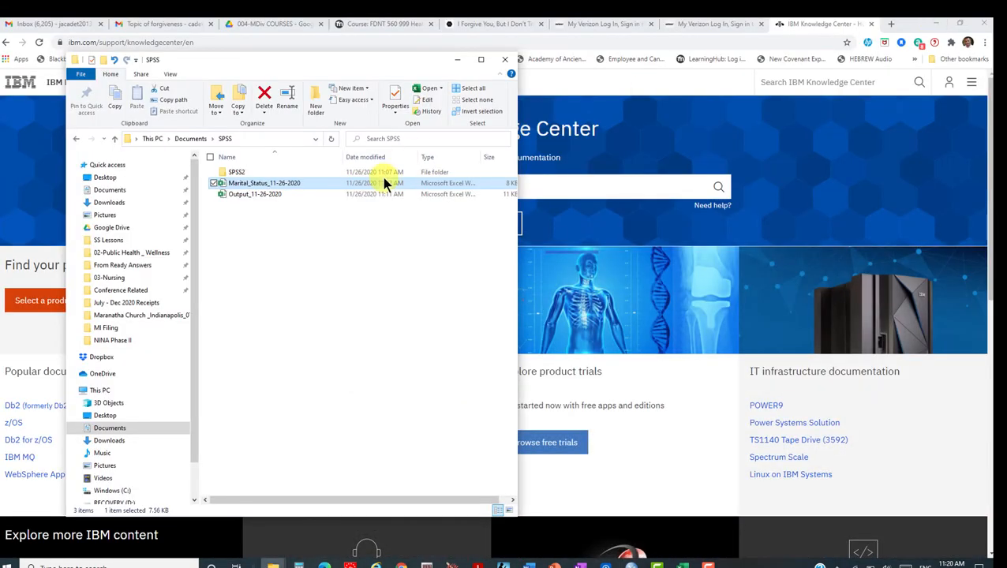
{"action": "left_click", "coordinate": [191, 140]}
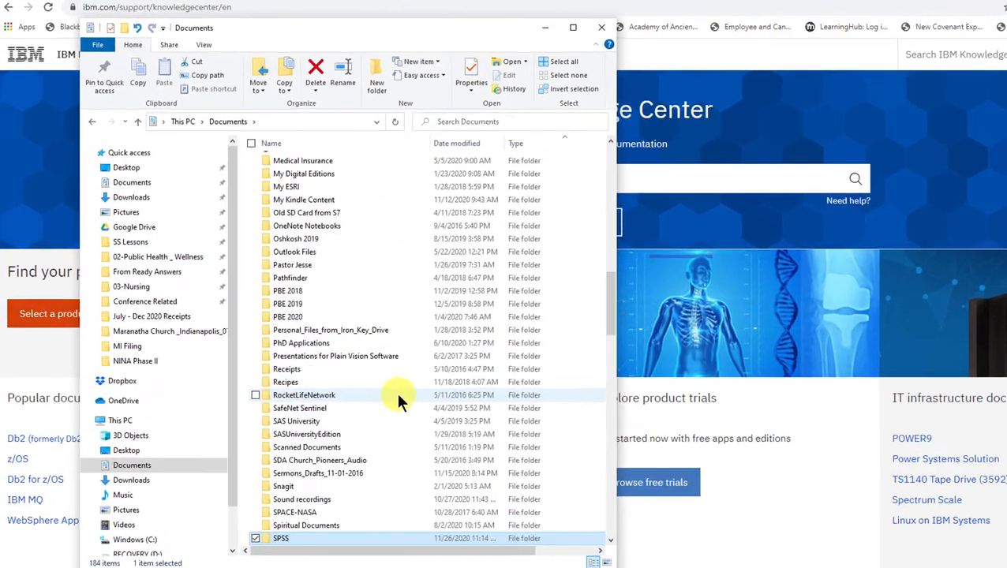
{"action": "scroll", "coordinate": [405, 392], "scroll_direction": "down", "scroll_amount": 1}
{"action": "scroll", "coordinate": [405, 393], "scroll_direction": "up", "scroll_amount": 2}
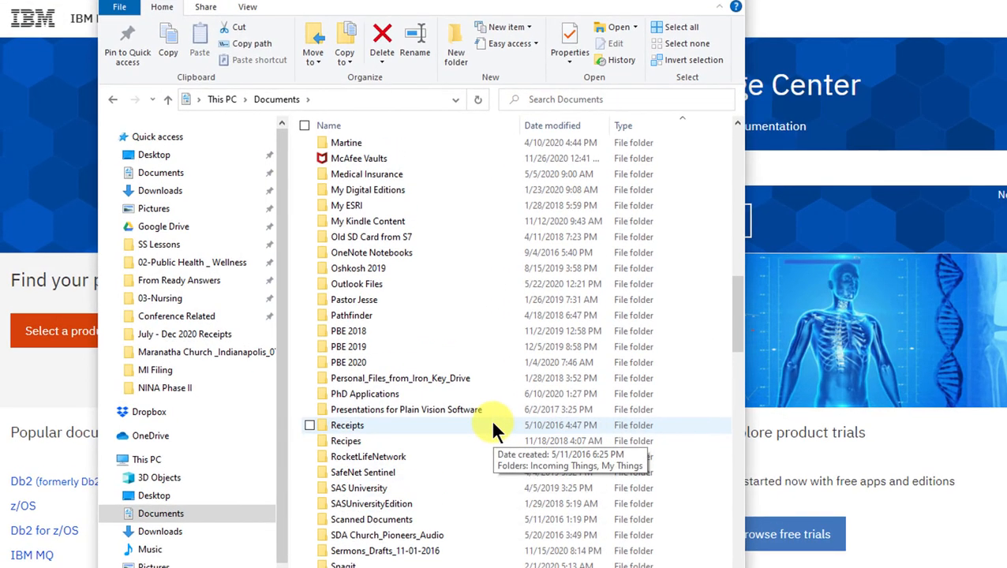
{"action": "scroll", "coordinate": [492, 430], "scroll_direction": "down", "scroll_amount": 5}
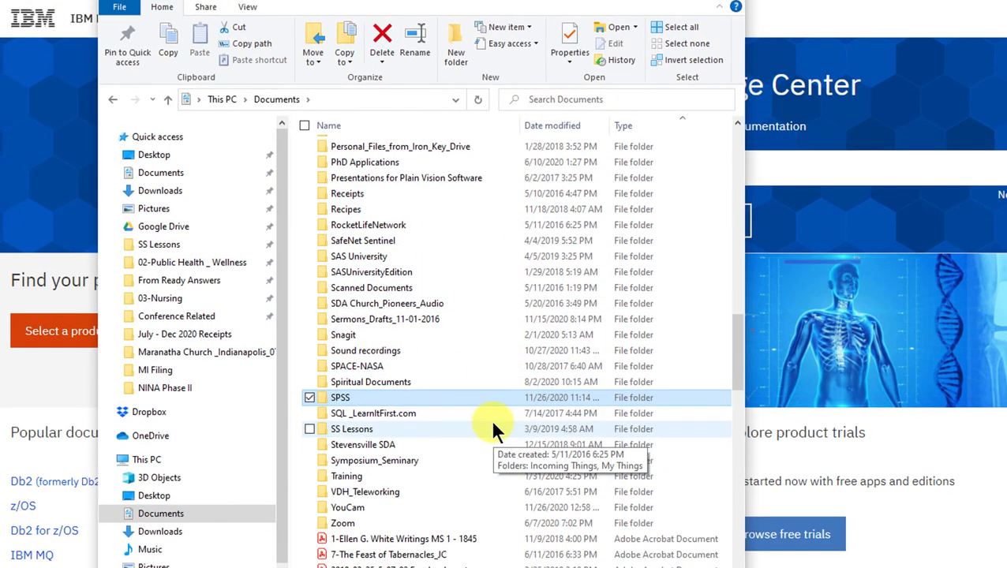
{"action": "scroll", "coordinate": [492, 426], "scroll_direction": "up", "scroll_amount": 7}
{"action": "scroll", "coordinate": [589, 391], "scroll_direction": "up", "scroll_amount": 10}
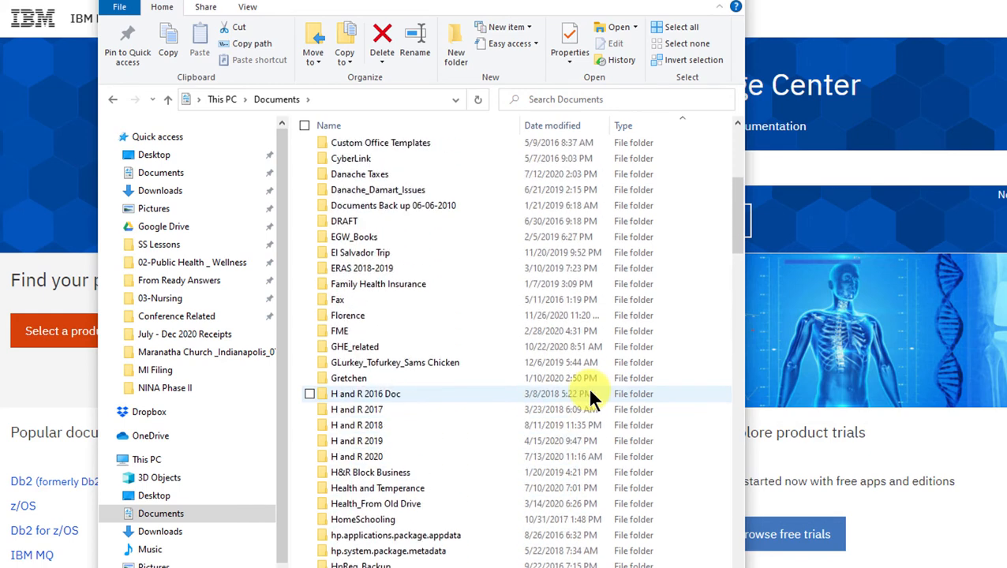
{"action": "double_click", "coordinate": [325, 315]}
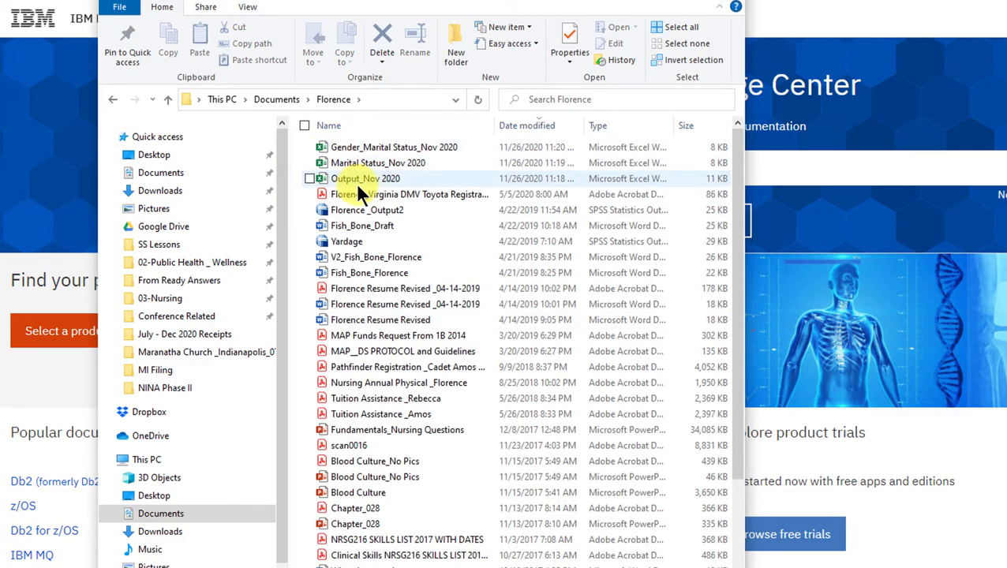
Open the exported Output_Nov 2020 workbook in Excel and look through its notes, statistics and frequency tables.
{"action": "mouse_move", "coordinate": [331, 178]}
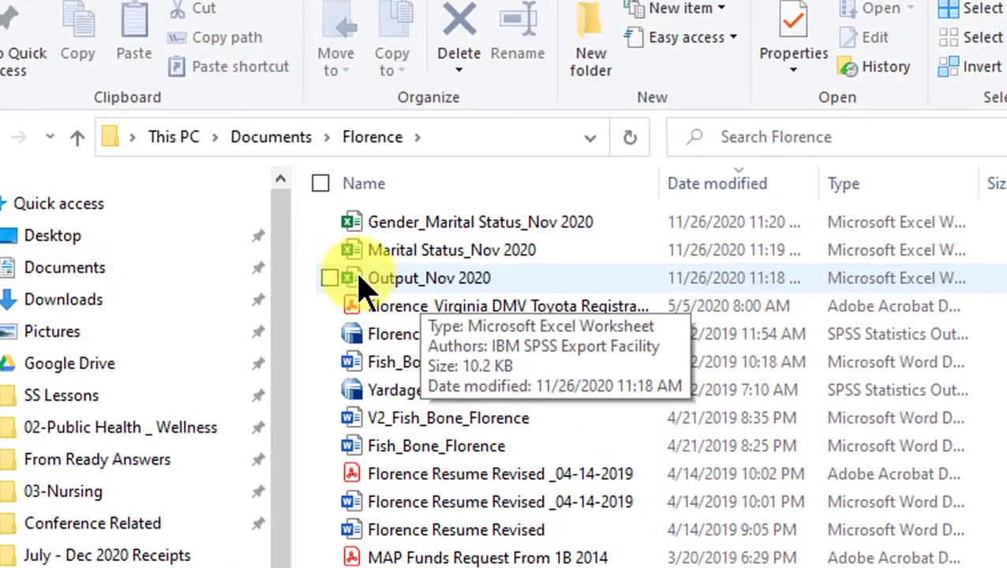
{"action": "left_click", "coordinate": [357, 269]}
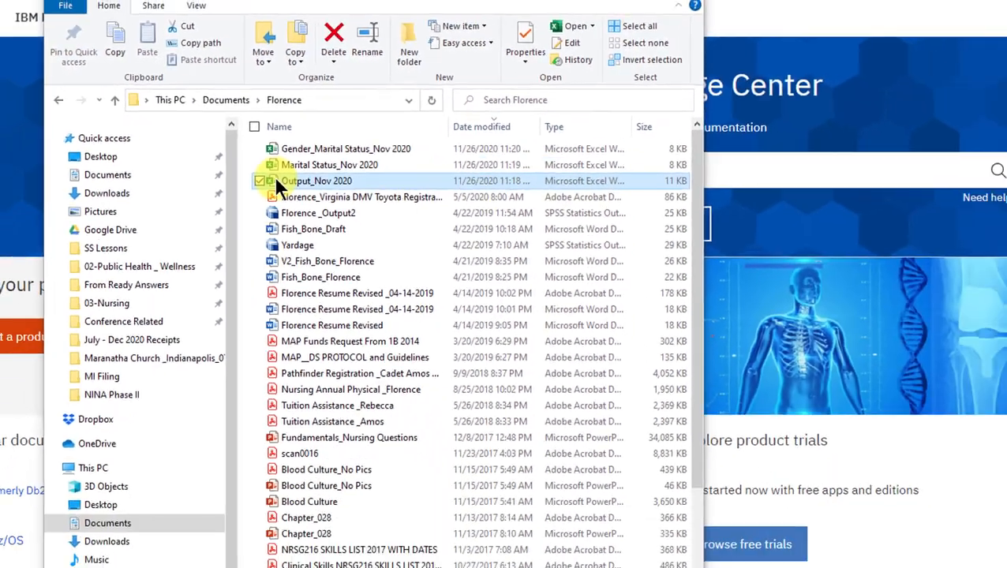
{"action": "double_click", "coordinate": [359, 278]}
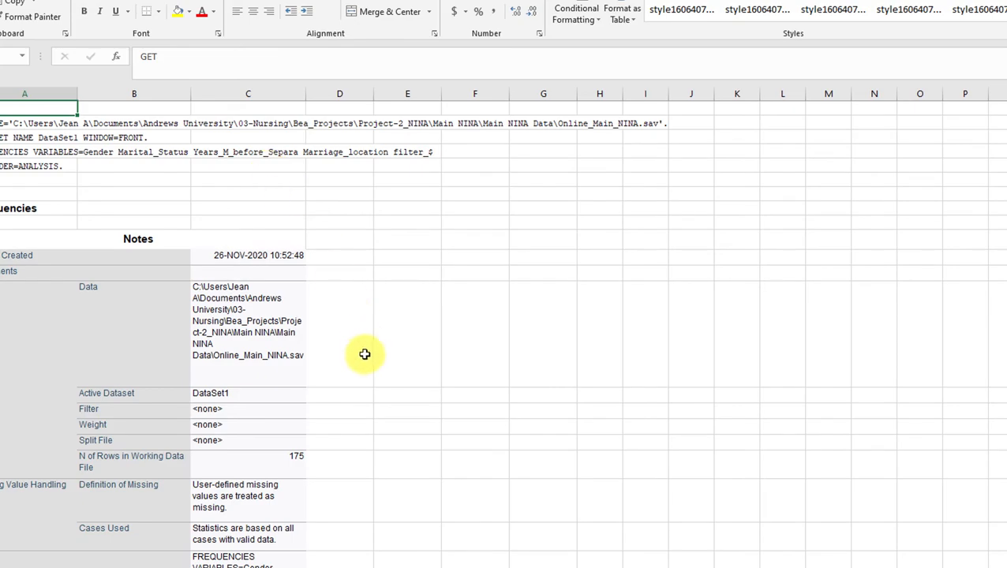
{"action": "scroll", "coordinate": [365, 355], "scroll_direction": "down", "scroll_amount": 5}
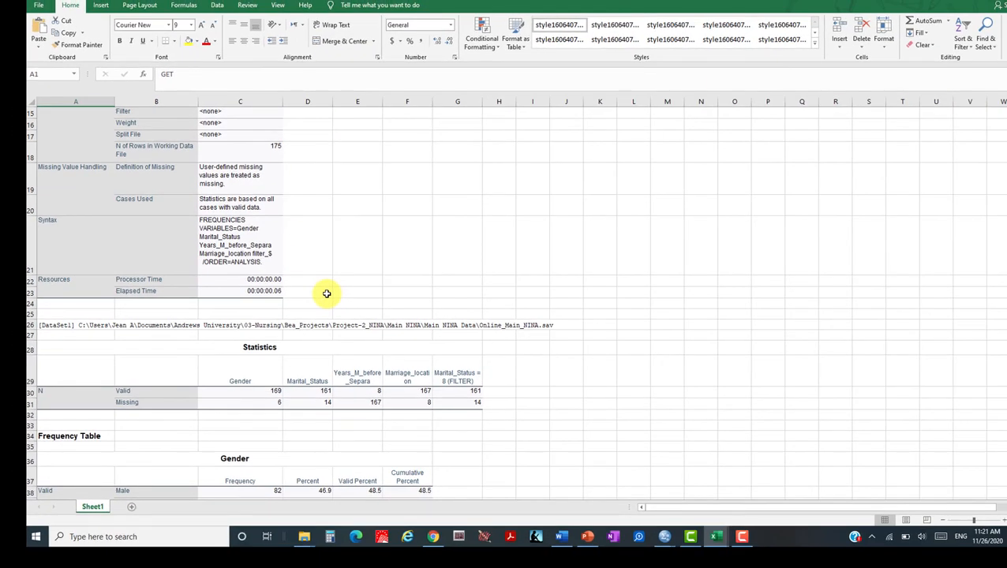
{"action": "scroll", "coordinate": [327, 294], "scroll_direction": "down", "scroll_amount": 6}
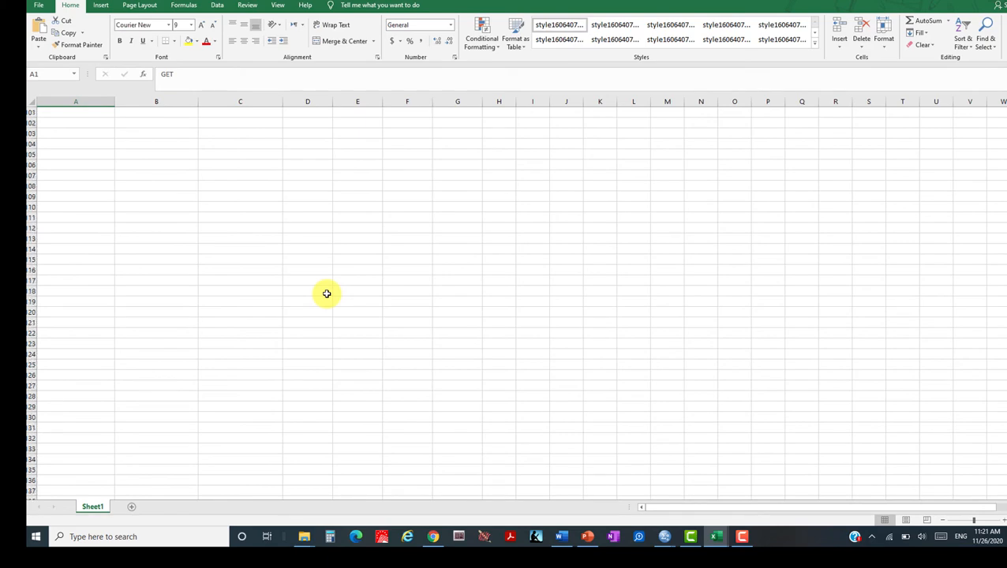
{"action": "scroll", "coordinate": [327, 293], "scroll_direction": "up", "scroll_amount": 4}
{"action": "scroll", "coordinate": [327, 293], "scroll_direction": "down", "scroll_amount": 4}
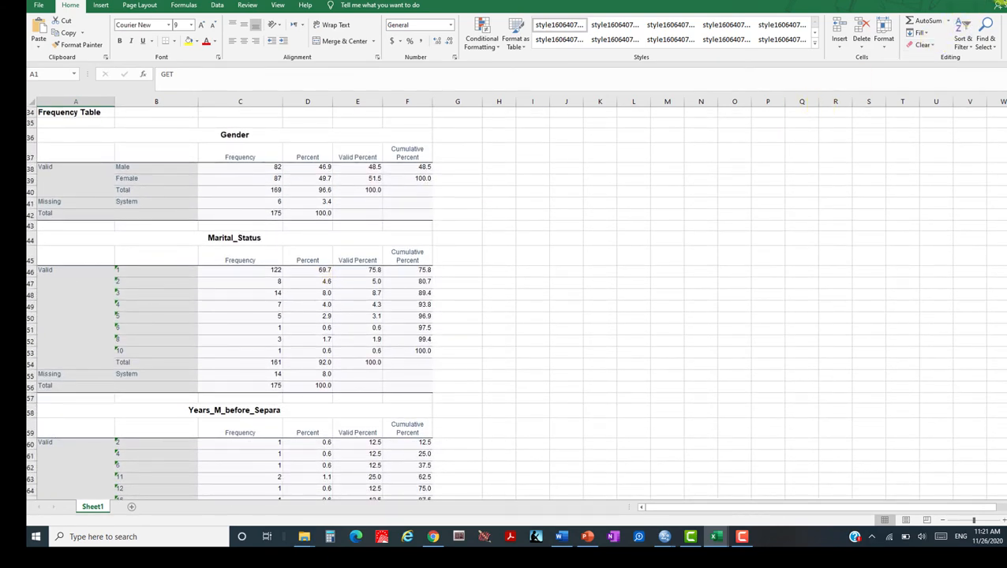
Close the open workbooks, and view the exported Marital Status_Nov 2020 and Gender_Marital Status_Nov 2020 workbooks from the Florence folder in Excel.
{"action": "left_click", "coordinate": [1004, 2]}
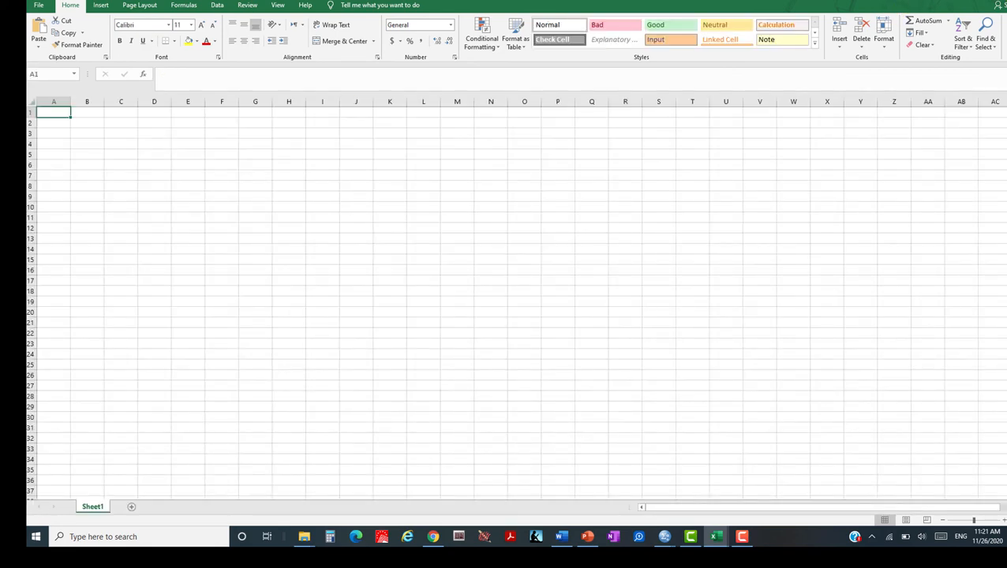
{"action": "left_click", "coordinate": [1004, 1]}
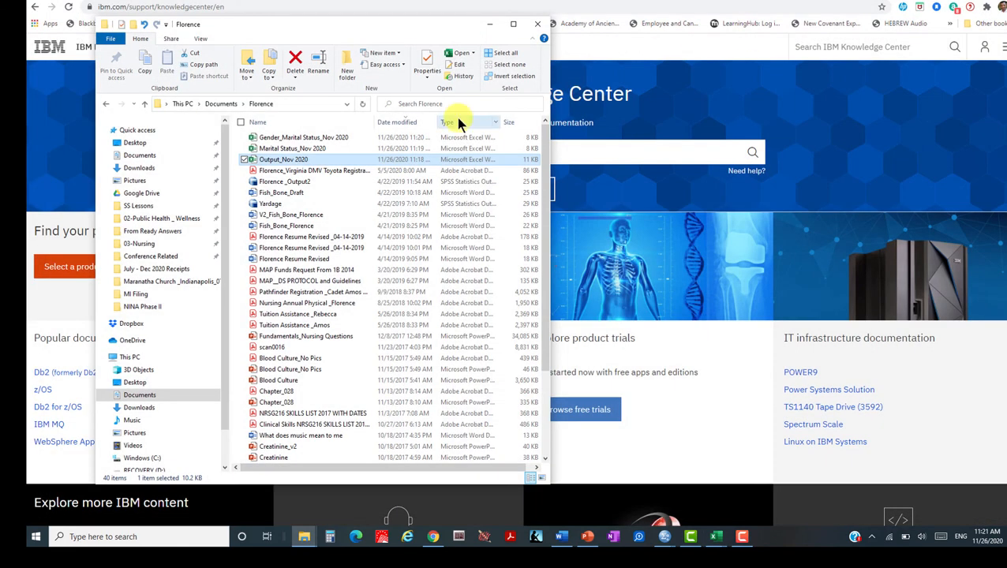
{"action": "left_click", "coordinate": [271, 150]}
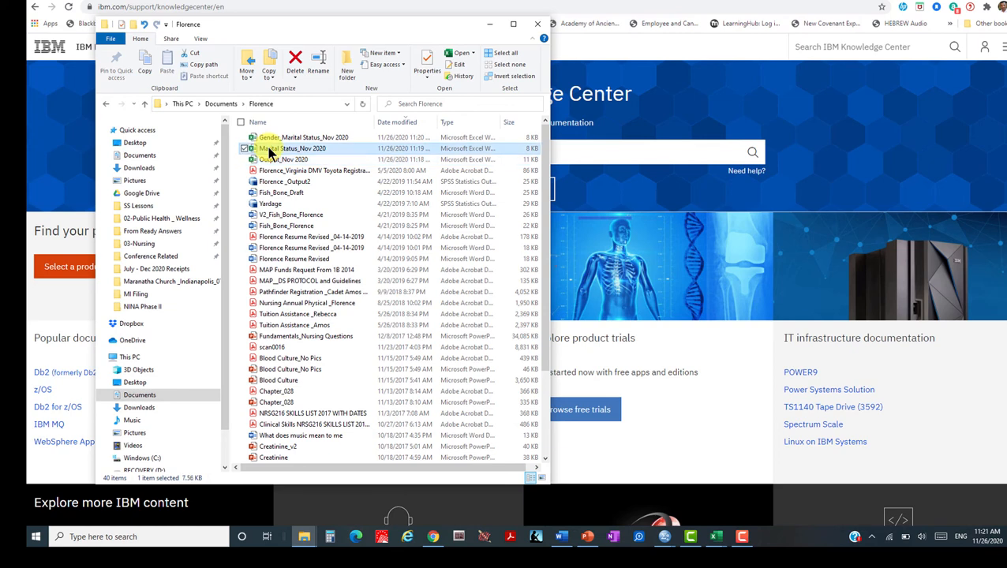
{"action": "double_click", "coordinate": [271, 150]}
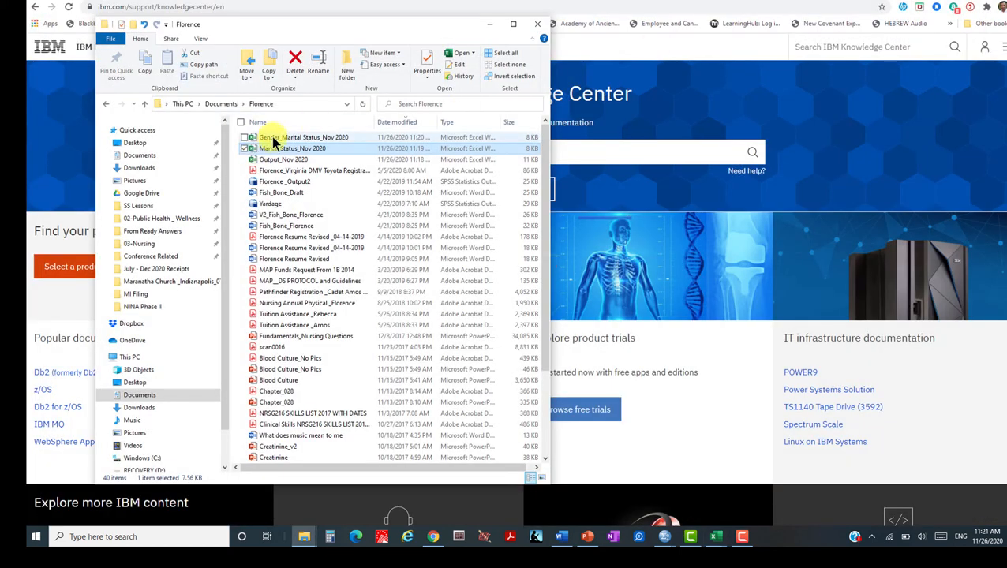
{"action": "double_click", "coordinate": [272, 136]}
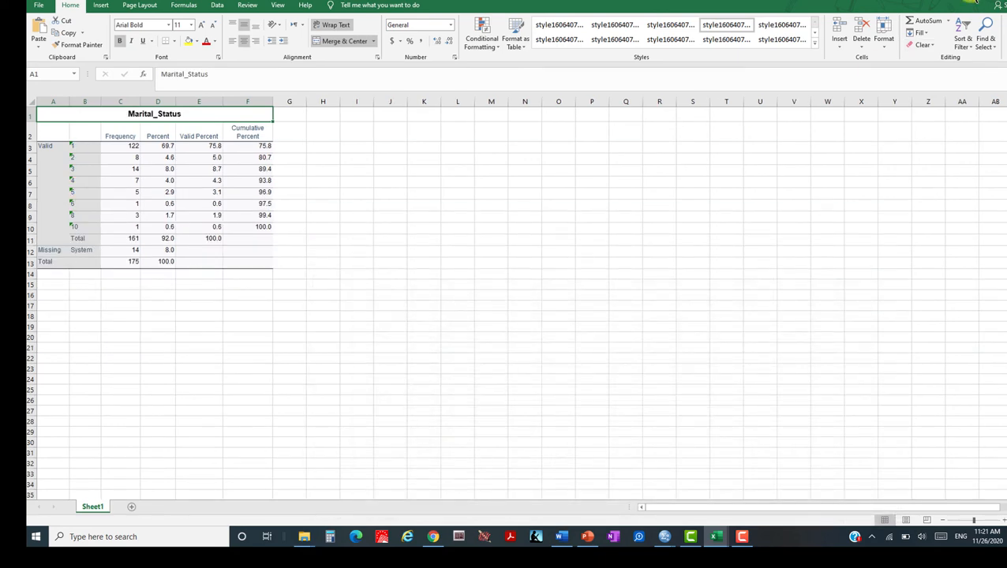
{"action": "left_click", "coordinate": [973, 1]}
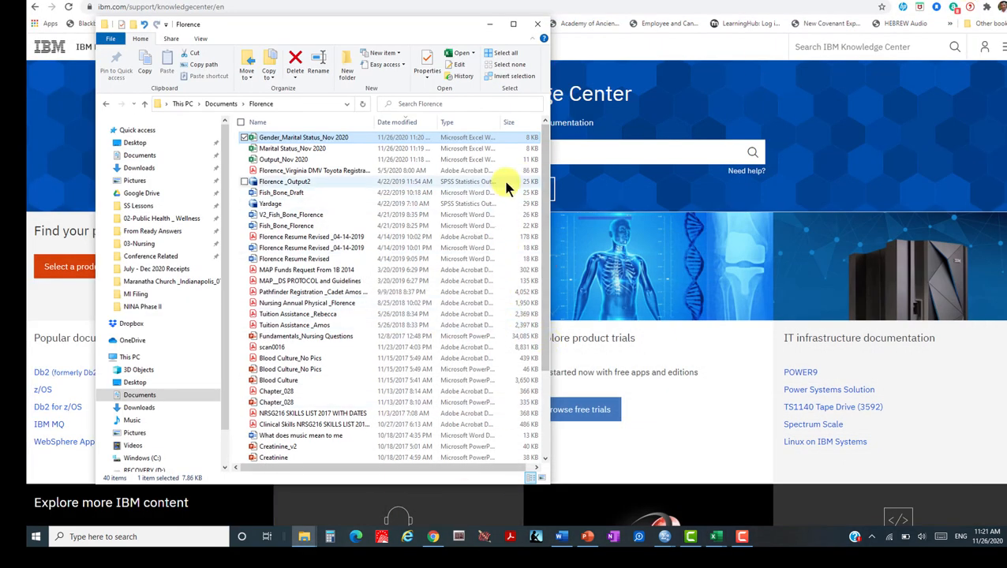
Minimize the Florence folder window and switch back to the Output1 document in the SPSS output viewer.
{"action": "left_click", "coordinate": [489, 27]}
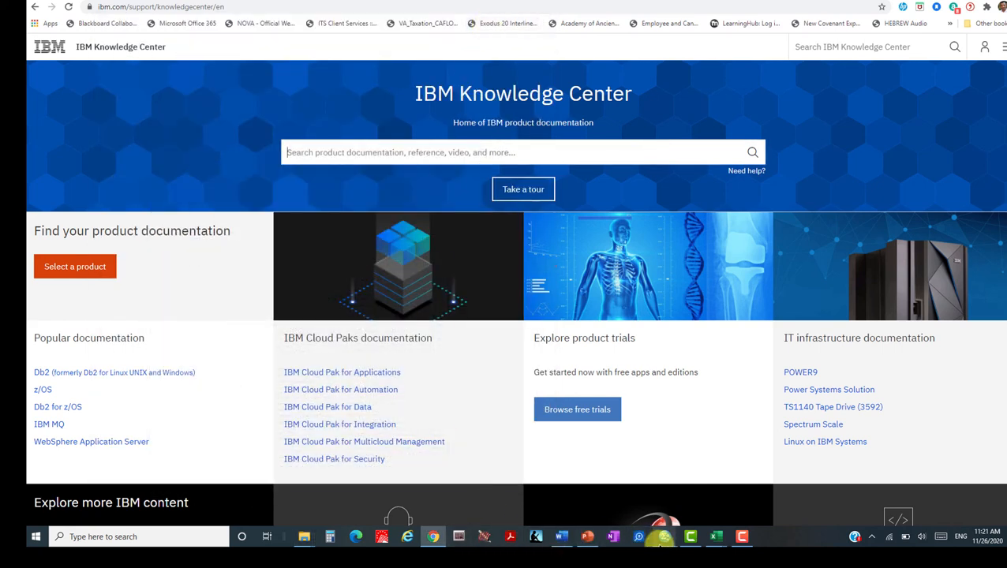
{"action": "mouse_move", "coordinate": [666, 544]}
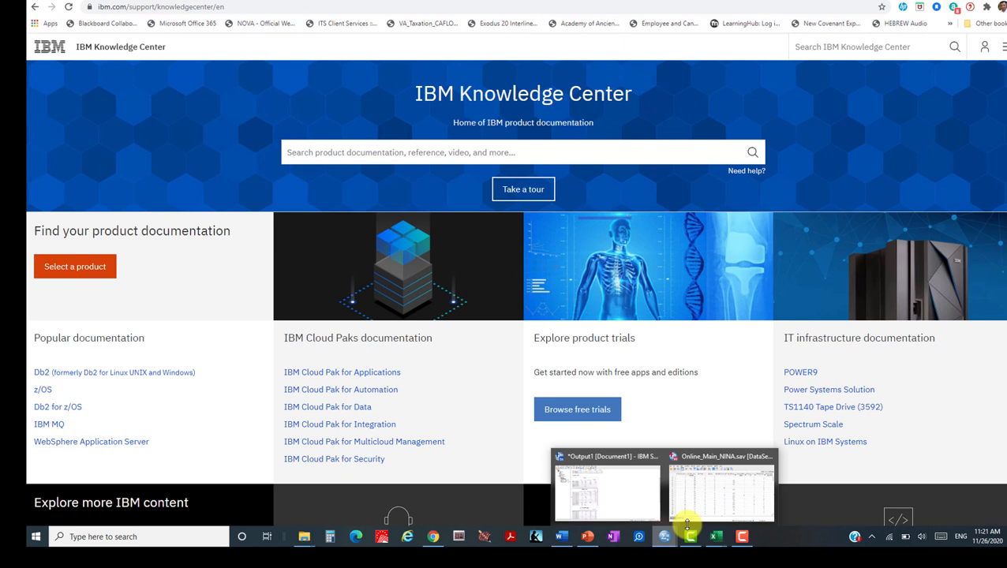
{"action": "left_click", "coordinate": [618, 481]}
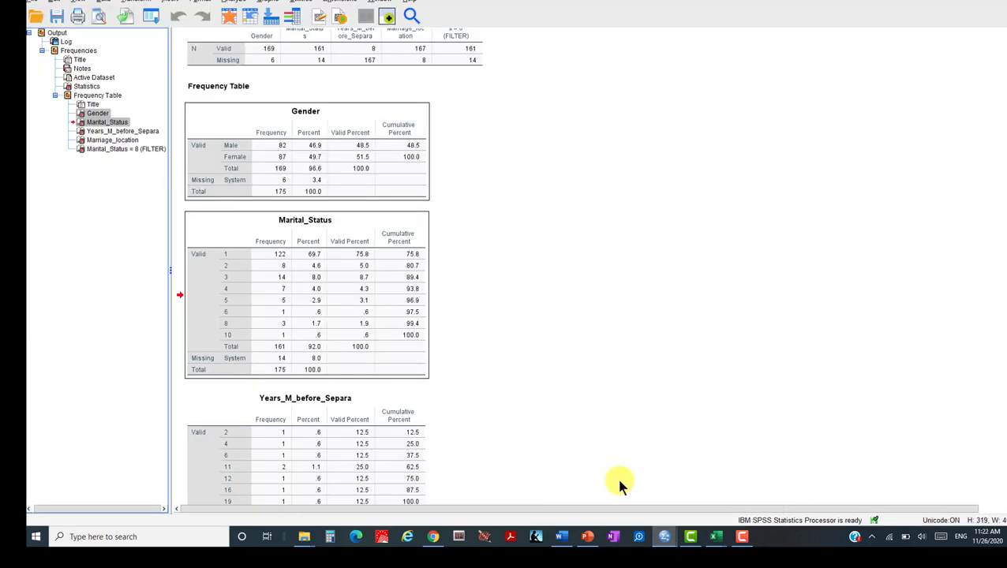